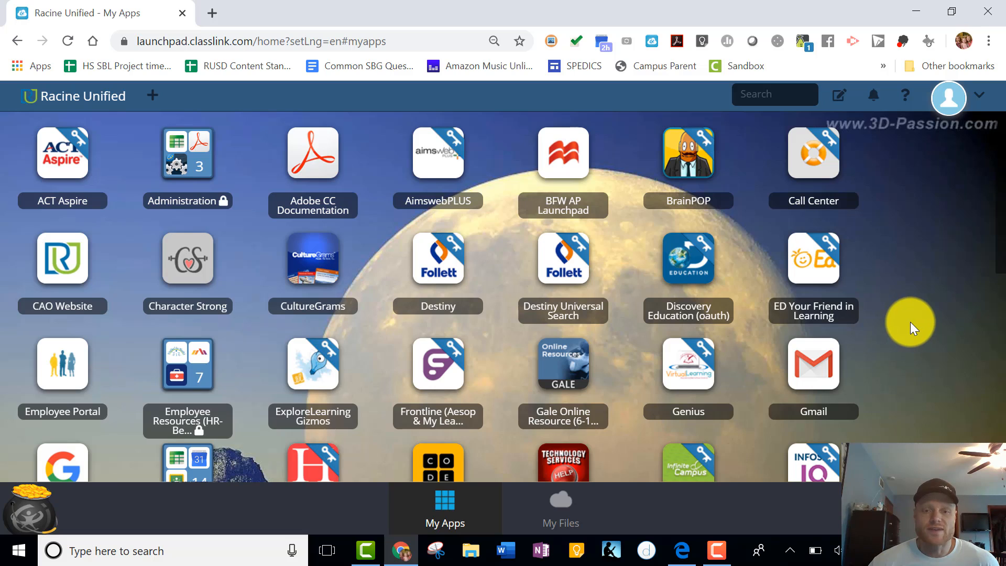
Open WeVideo from the ClassLink apps launchpad.
{"action": "scroll", "coordinate": [911, 322], "scroll_direction": "down", "scroll_amount": 8}
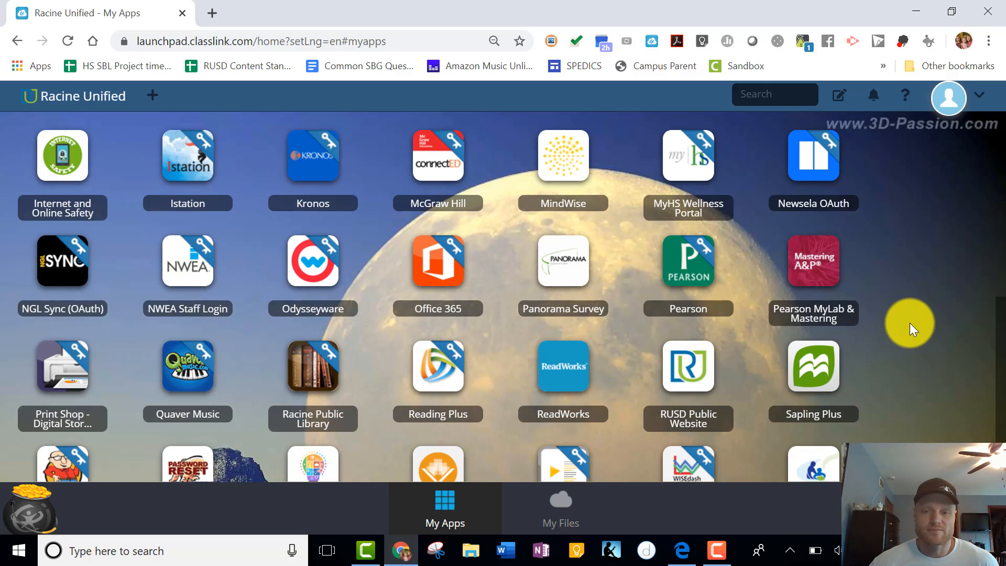
{"action": "scroll", "coordinate": [909, 323], "scroll_direction": "down", "scroll_amount": 1}
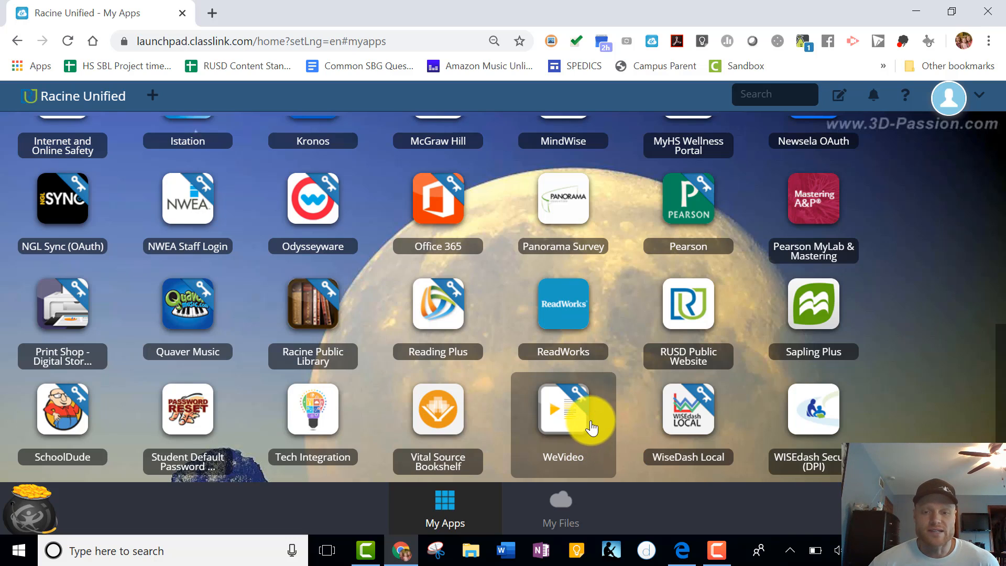
{"action": "left_click", "coordinate": [573, 413]}
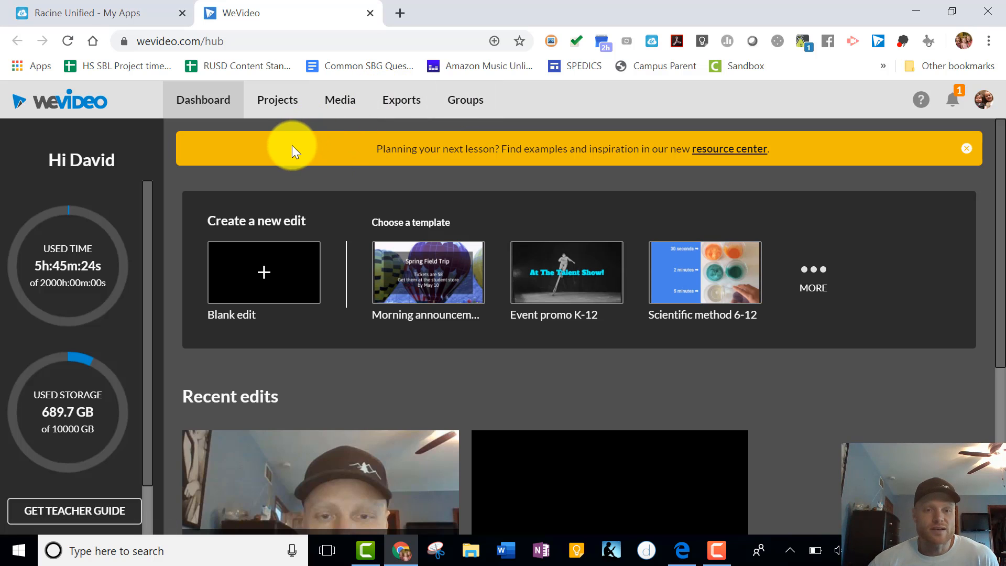
Create a new project titled Science Lesson on Mitosis.
{"action": "left_click", "coordinate": [278, 105]}
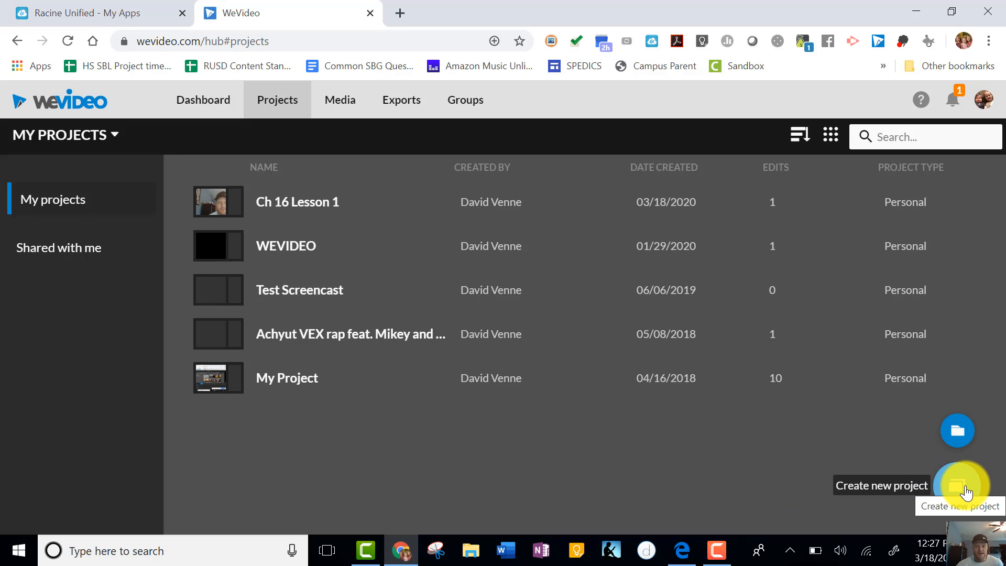
{"action": "left_click", "coordinate": [966, 490]}
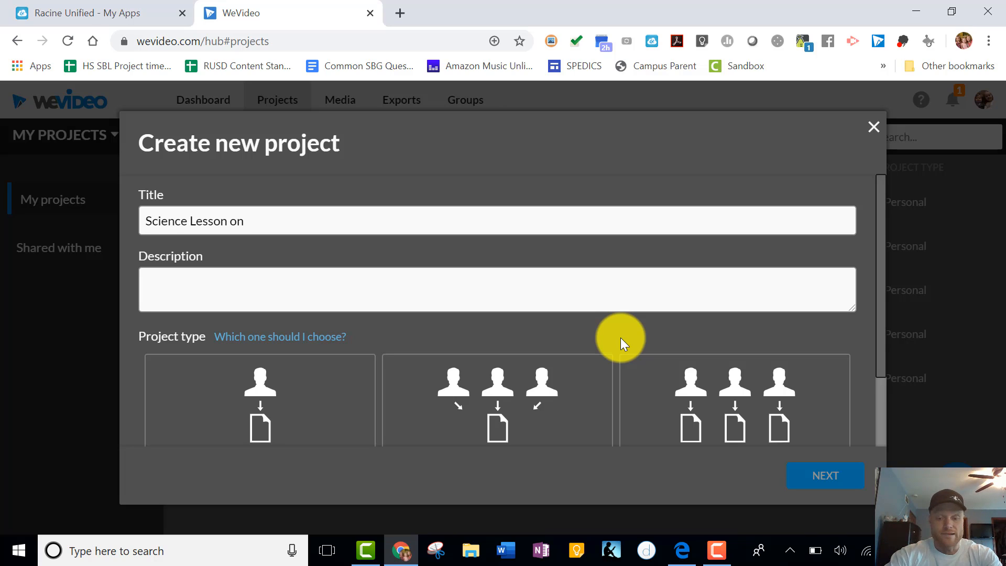
{"action": "type", "text": "osis"}
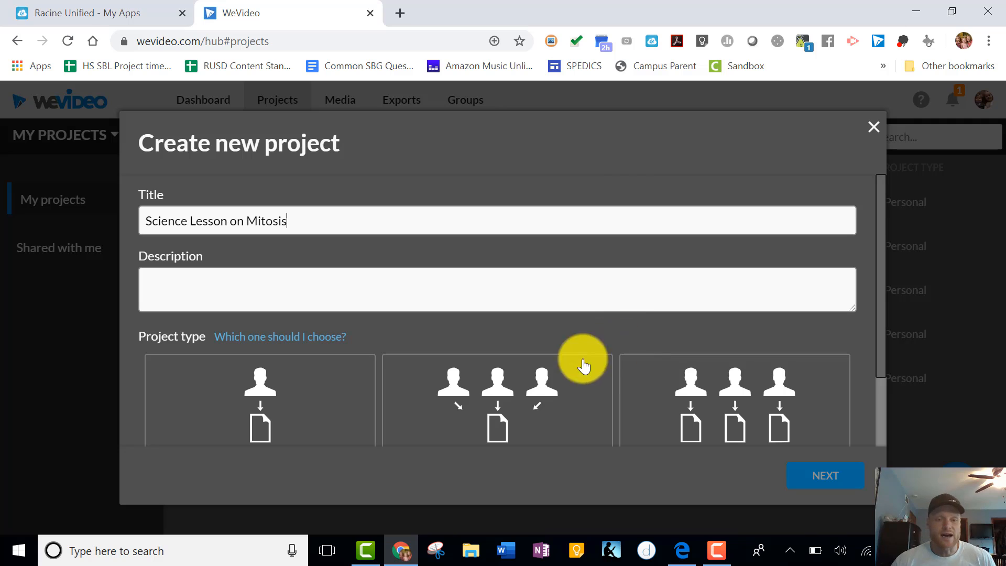
Fill in a placeholder description, choose the Personal project type, and continue.
{"action": "left_click", "coordinate": [291, 291]}
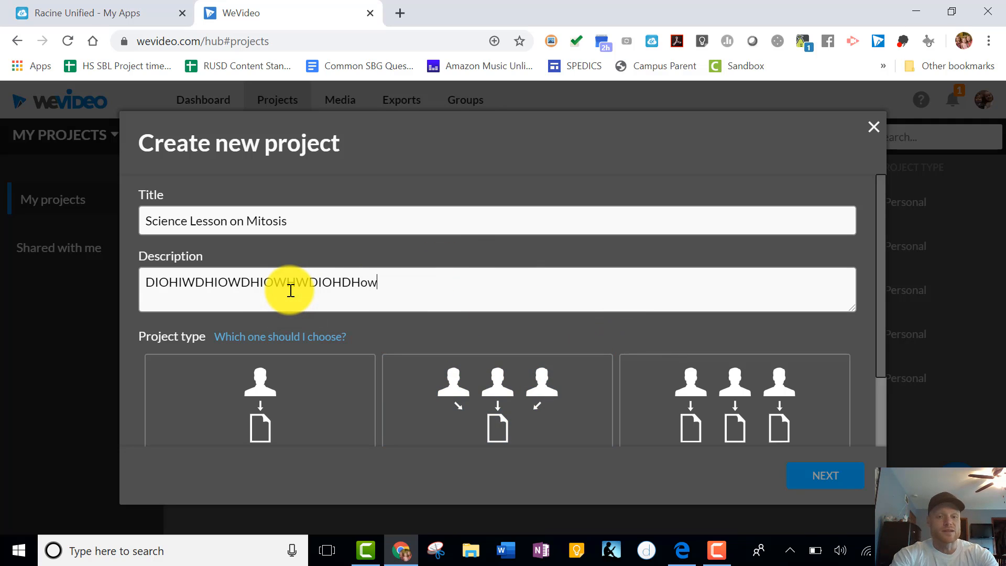
{"action": "scroll", "coordinate": [281, 299], "scroll_direction": "down", "scroll_amount": 3}
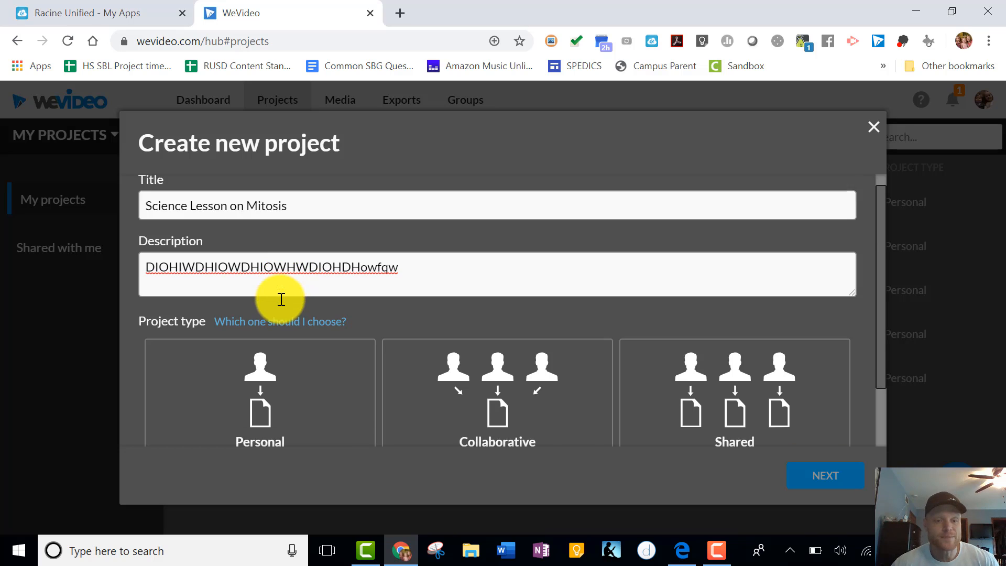
{"action": "left_click", "coordinate": [262, 304]}
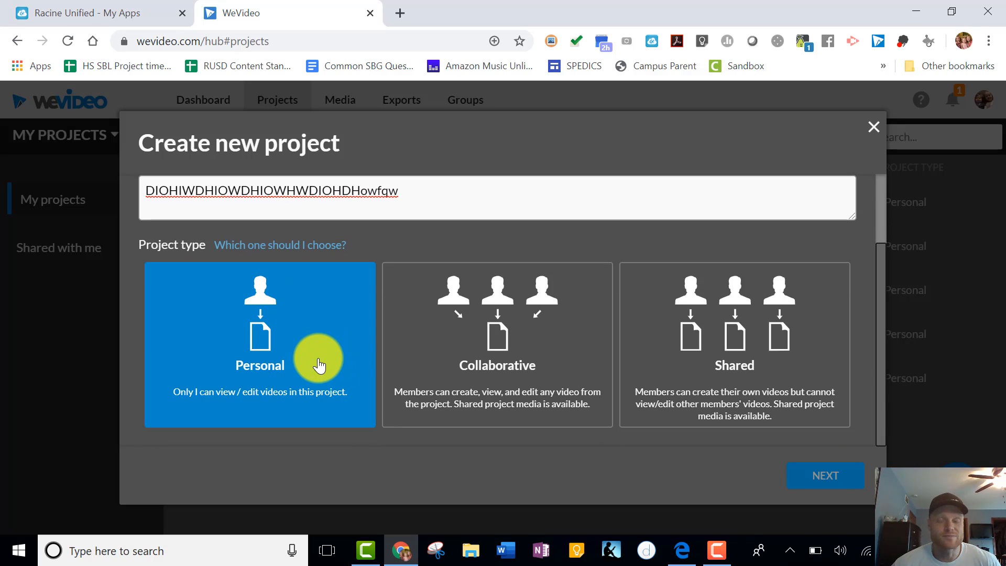
{"action": "left_click", "coordinate": [573, 318]}
{"action": "left_click", "coordinate": [266, 355]}
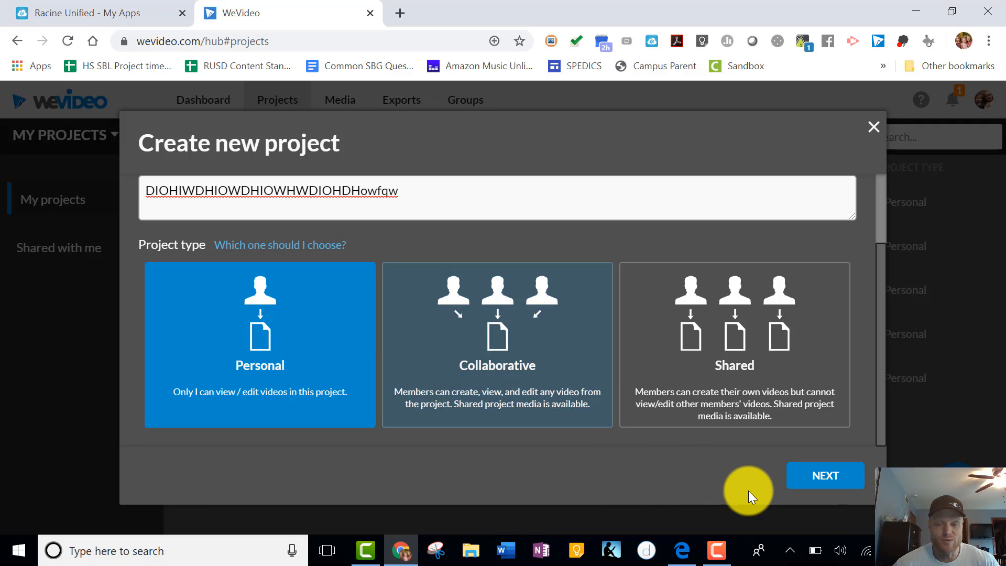
{"action": "left_click", "coordinate": [816, 478]}
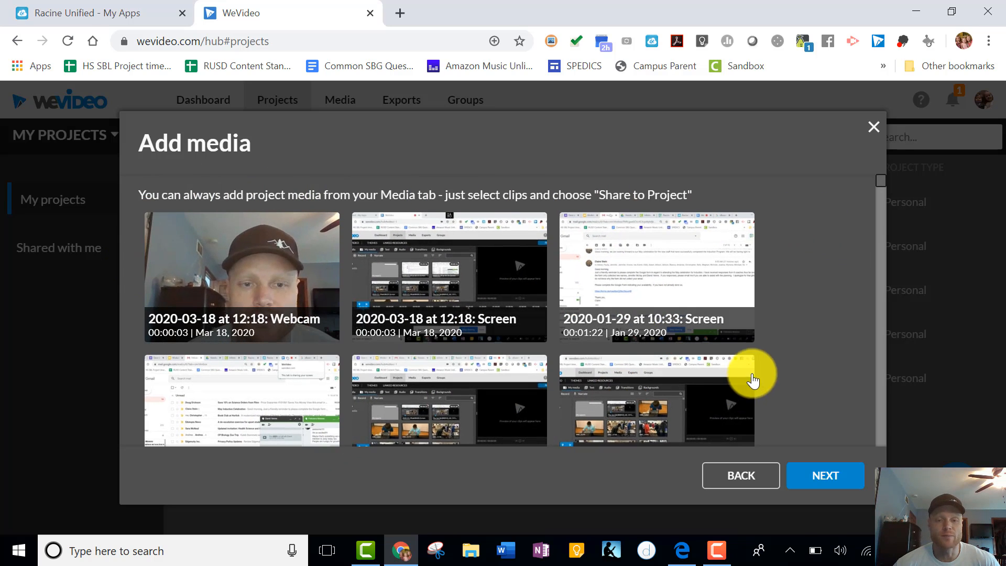
Skip adding media to the project and finish creating it.
{"action": "scroll", "coordinate": [753, 380], "scroll_direction": "down", "scroll_amount": 10}
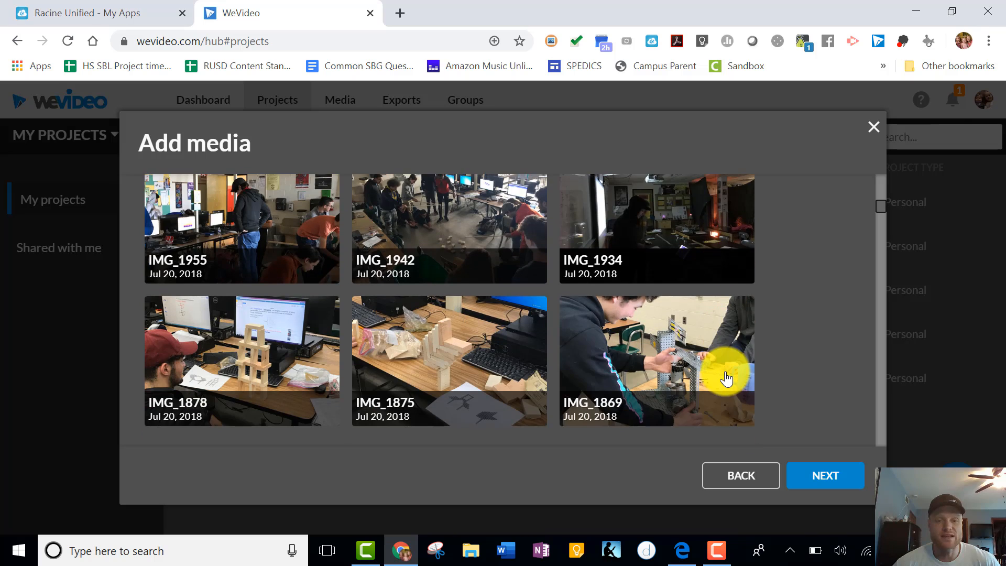
{"action": "scroll", "coordinate": [726, 379], "scroll_direction": "up", "scroll_amount": 10}
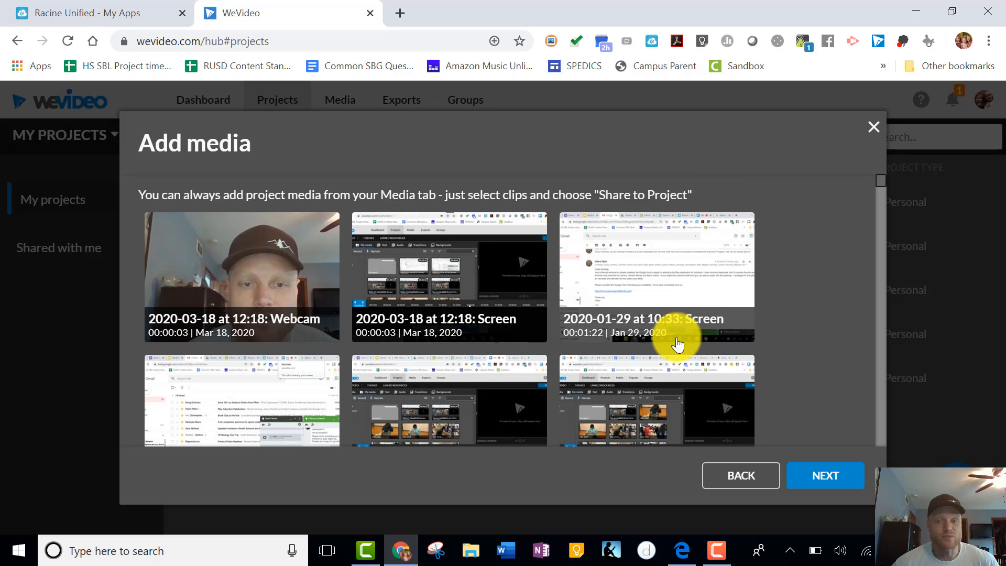
{"action": "left_click", "coordinate": [838, 480]}
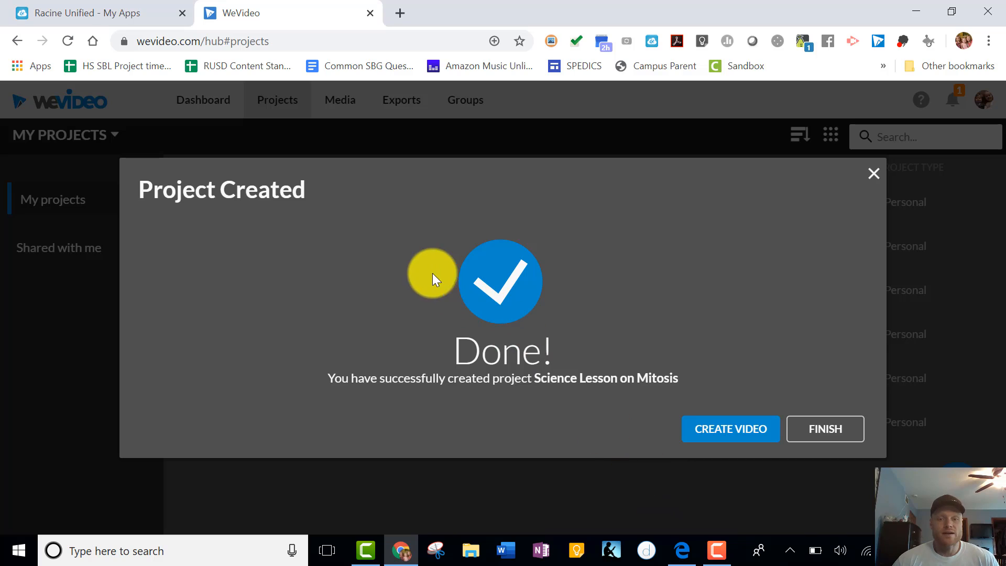
Create a video for the project starting from a blank edit.
{"action": "left_click", "coordinate": [739, 436]}
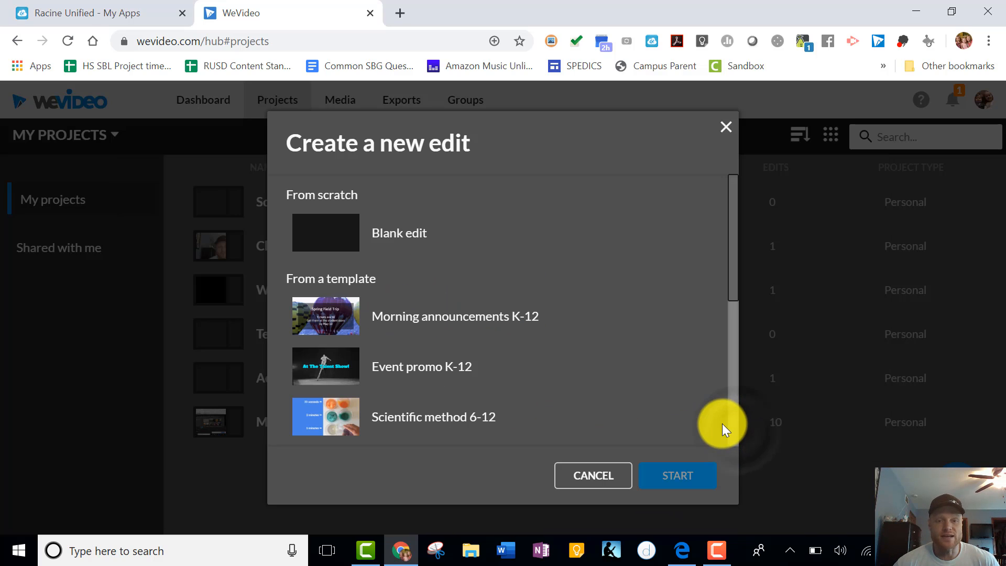
{"action": "left_click", "coordinate": [384, 234]}
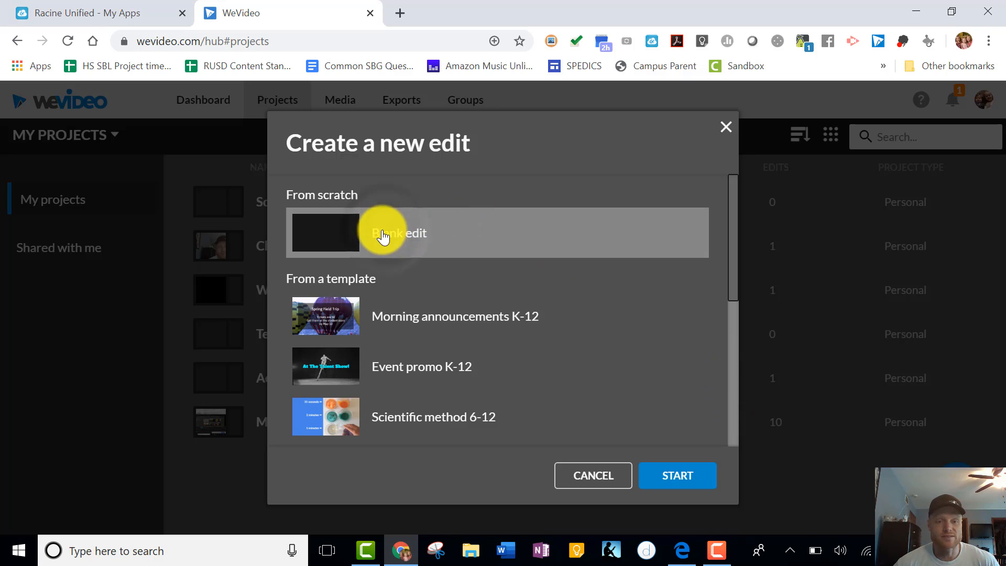
{"action": "left_click", "coordinate": [690, 480]}
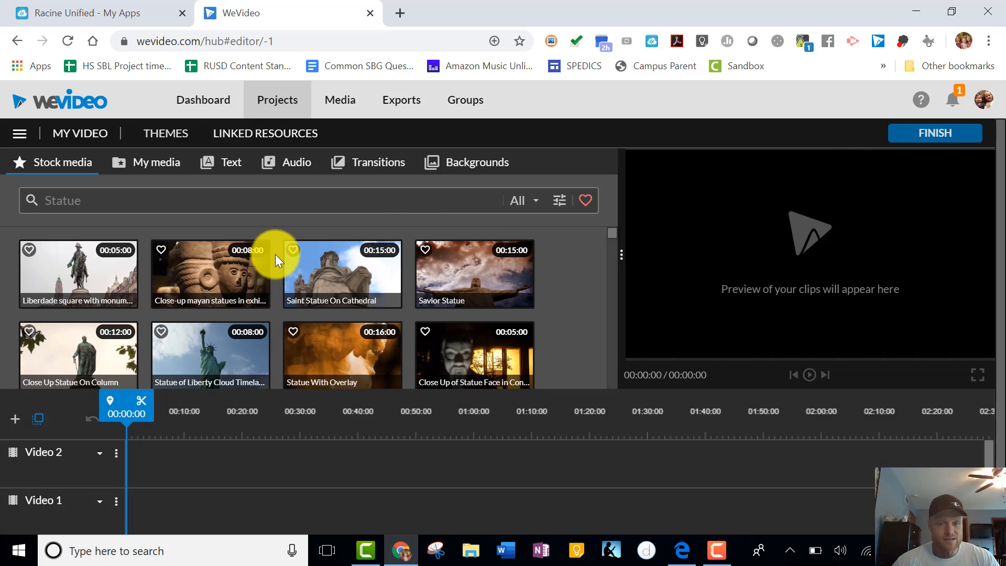
Browse the stock media and personal media libraries in the editor.
{"action": "scroll", "coordinate": [330, 310], "scroll_direction": "down", "scroll_amount": 5}
{"action": "scroll", "coordinate": [331, 313], "scroll_direction": "down", "scroll_amount": 5}
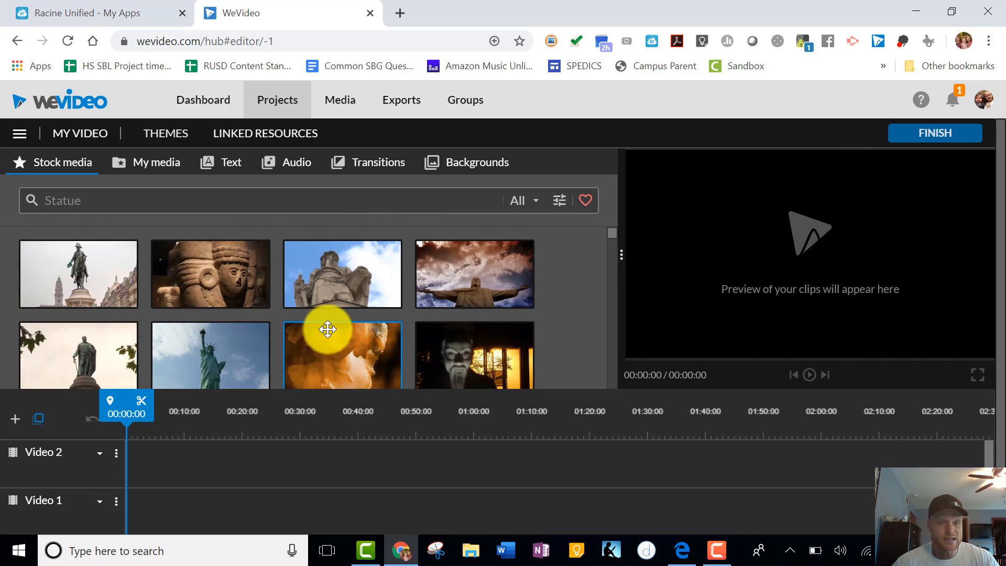
{"action": "left_click", "coordinate": [157, 173]}
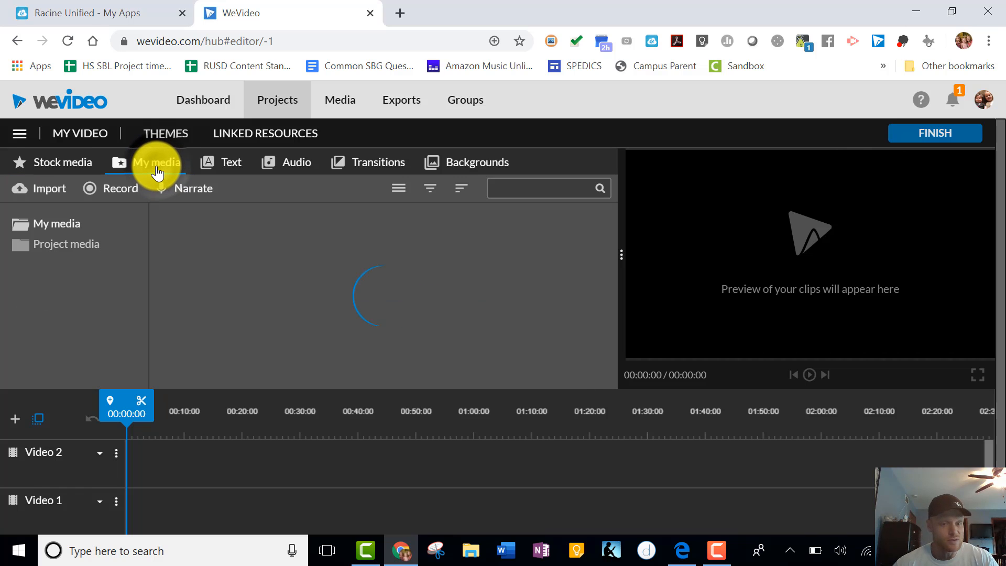
{"action": "scroll", "coordinate": [552, 288], "scroll_direction": "down", "scroll_amount": 8}
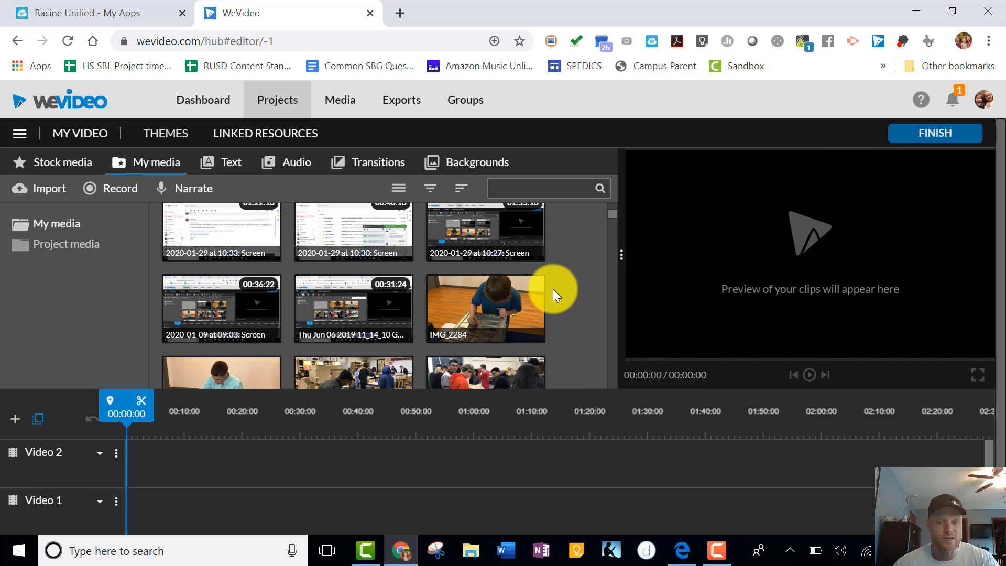
{"action": "scroll", "coordinate": [549, 291], "scroll_direction": "down", "scroll_amount": 10}
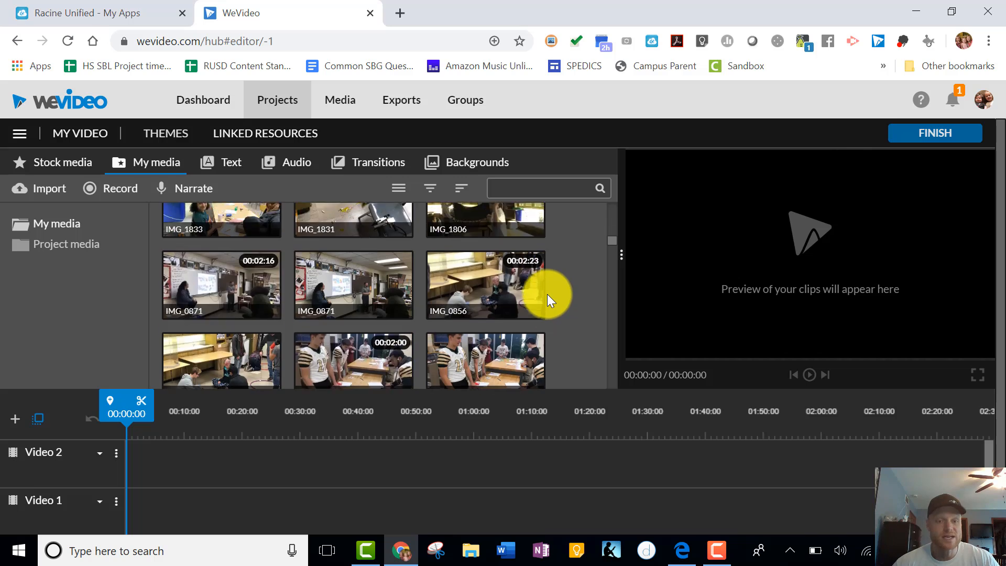
{"action": "scroll", "coordinate": [540, 301], "scroll_direction": "up", "scroll_amount": 15}
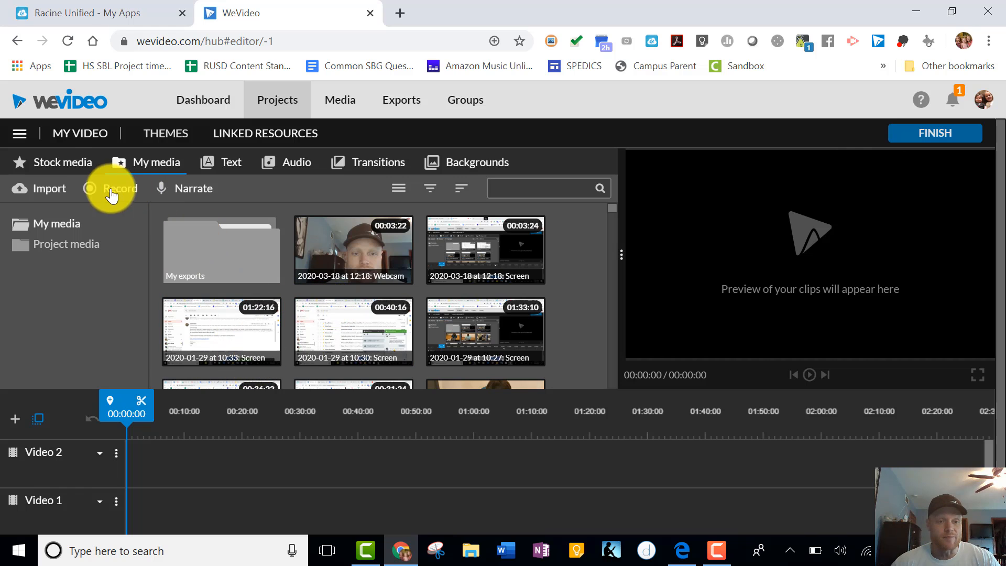
{"action": "left_click", "coordinate": [65, 163]}
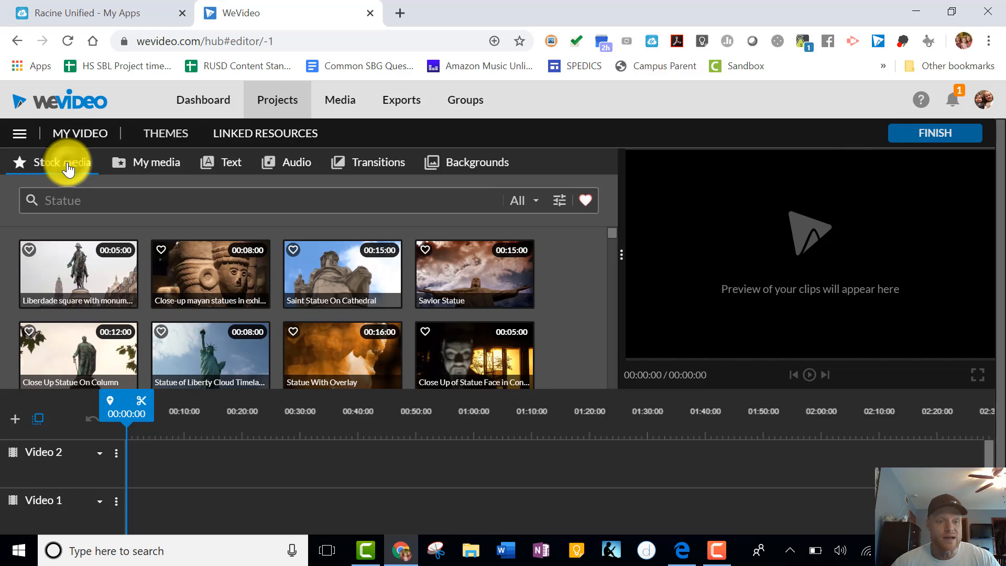
{"action": "left_click", "coordinate": [152, 168]}
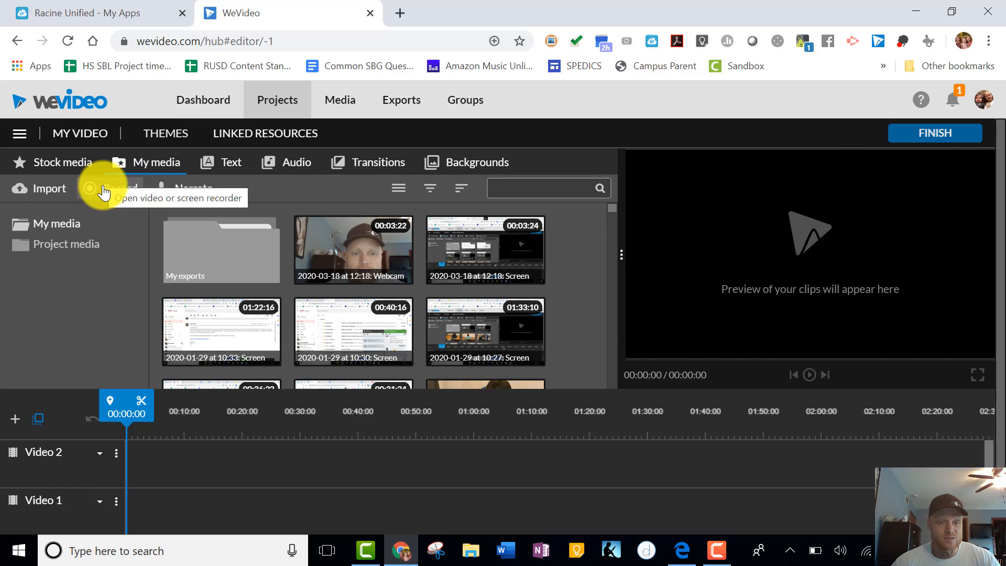
Open the recorder in Webcam & screen mode.
{"action": "left_click", "coordinate": [103, 195]}
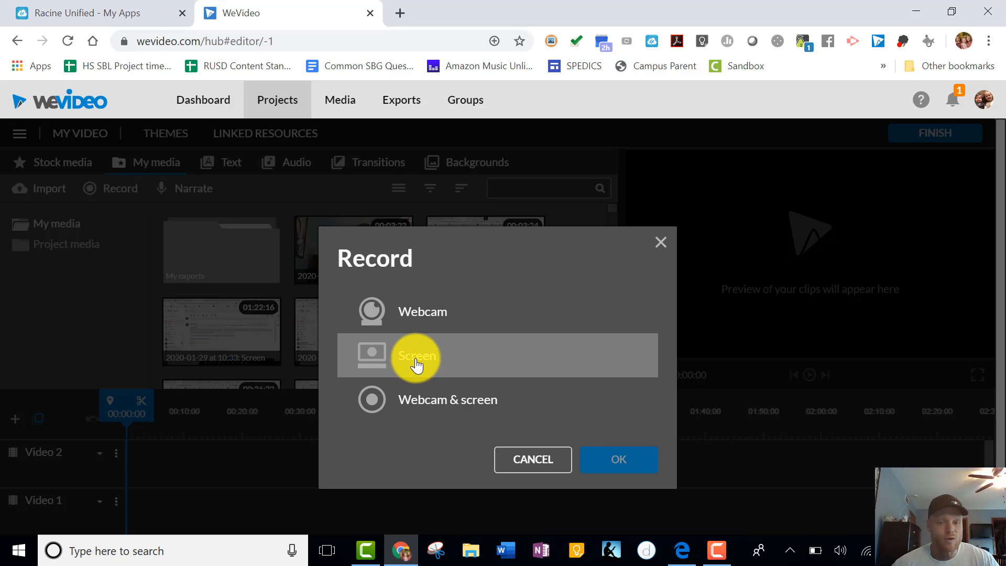
{"action": "left_click", "coordinate": [459, 401]}
{"action": "left_click", "coordinate": [608, 460]}
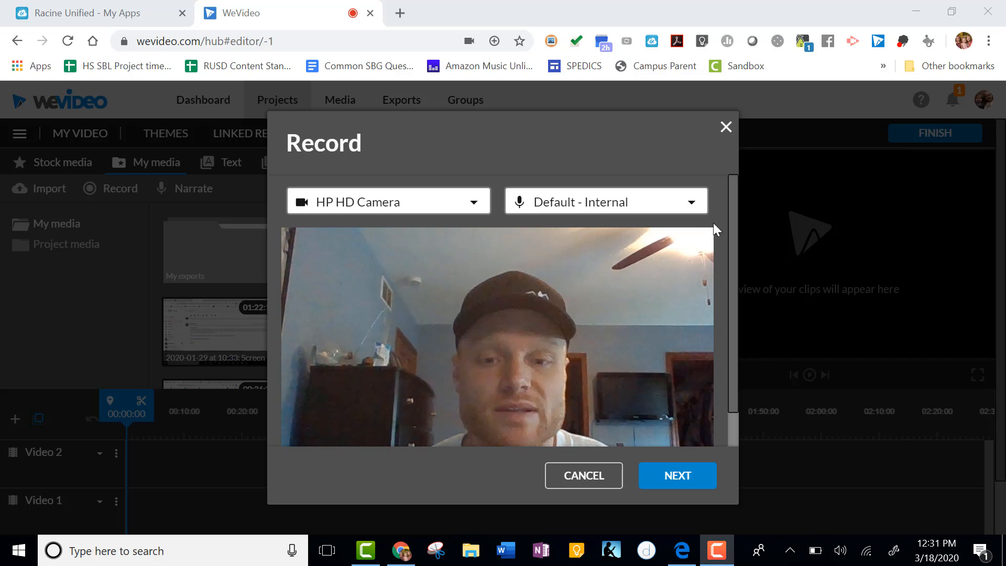
Continue past the camera preview and share the entire screen for recording.
{"action": "left_click", "coordinate": [677, 476]}
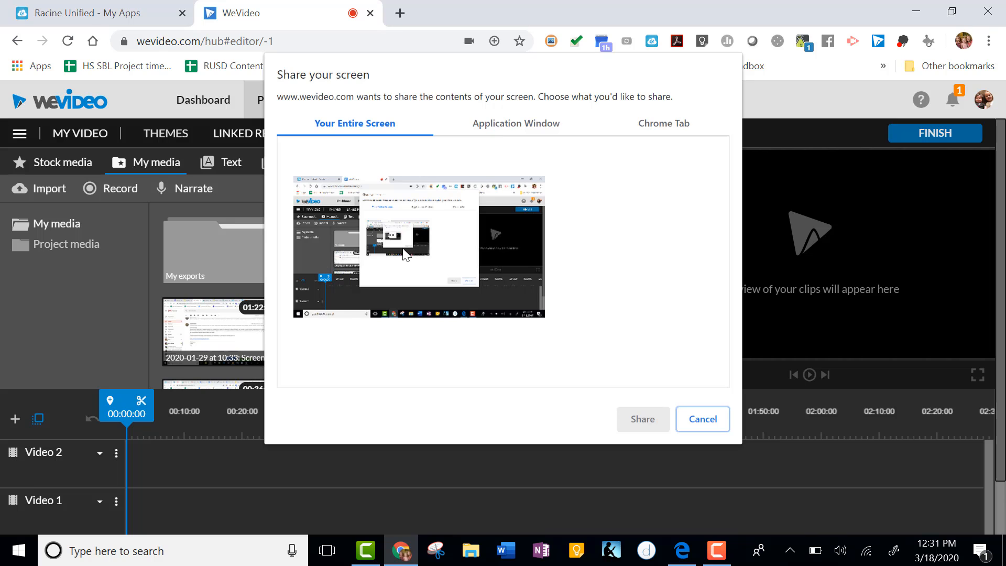
{"action": "left_click", "coordinate": [417, 262]}
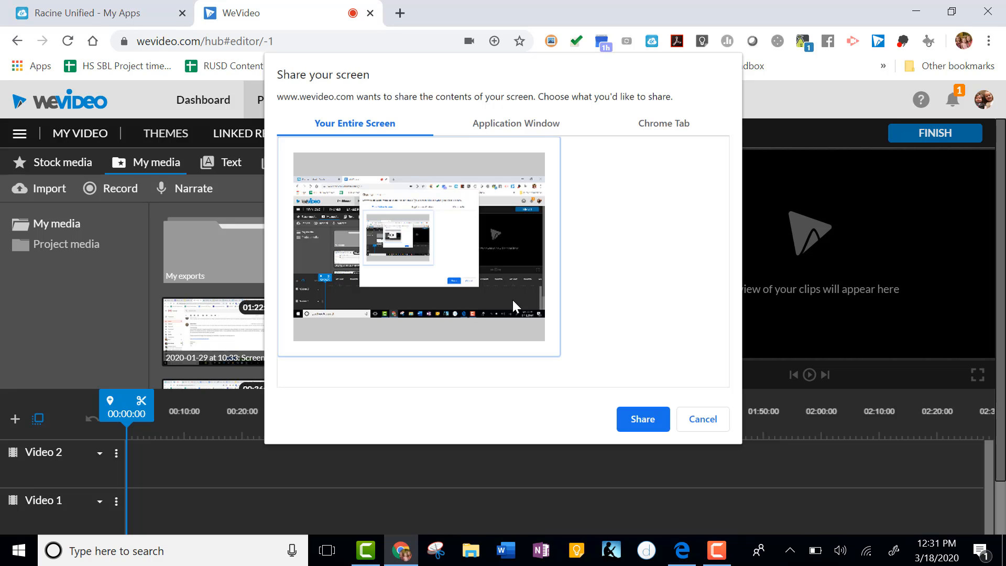
{"action": "left_click", "coordinate": [645, 421]}
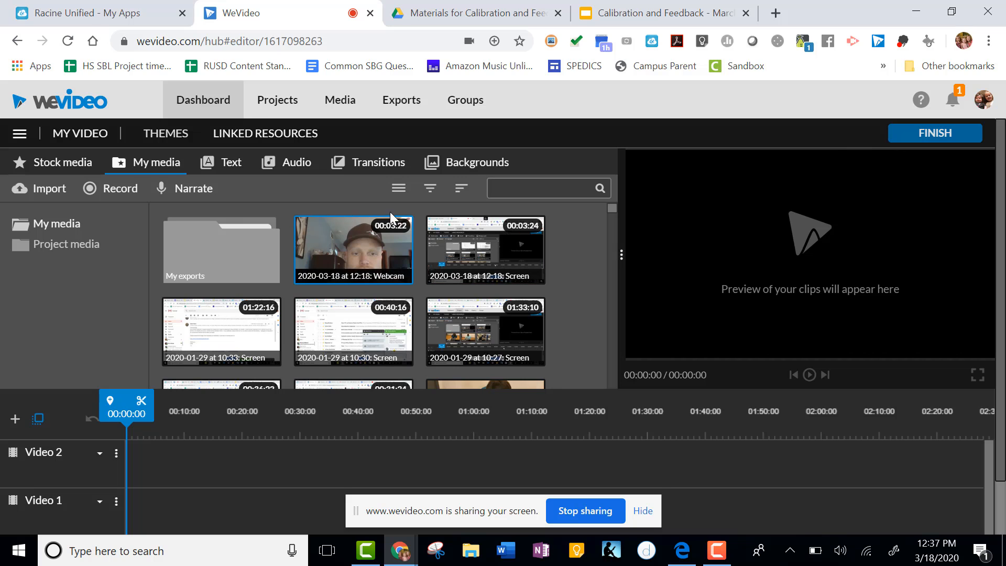
Switch to the Calibration and Feedback slides, start presenting, and advance two slides.
{"action": "left_click", "coordinate": [655, 13]}
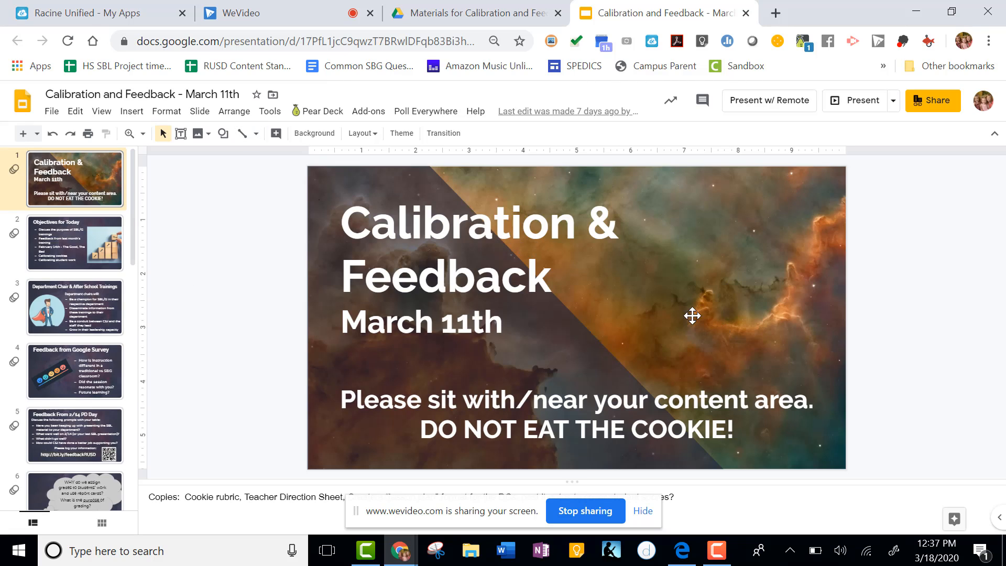
{"action": "left_click", "coordinate": [863, 100]}
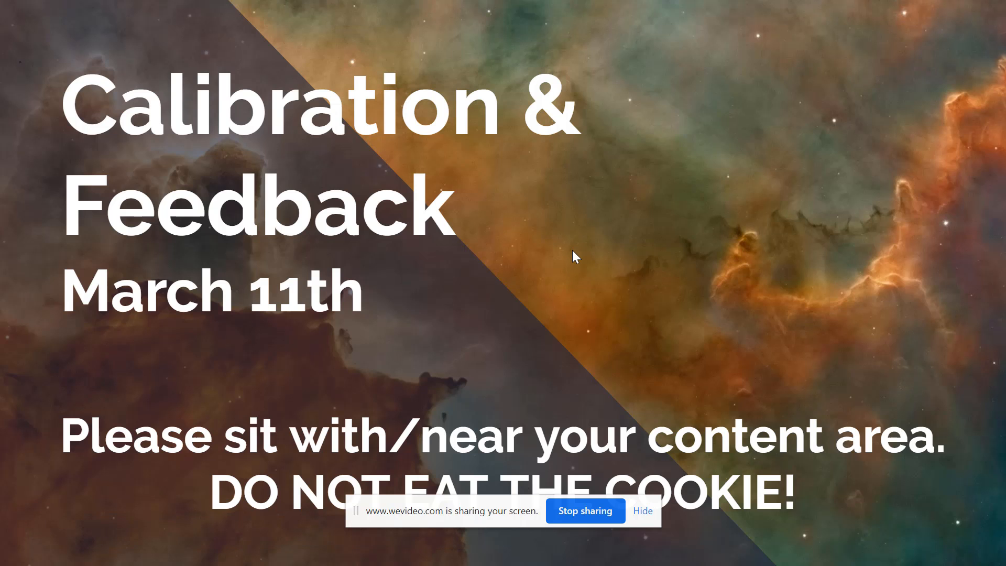
{"action": "key", "text": "Right"}
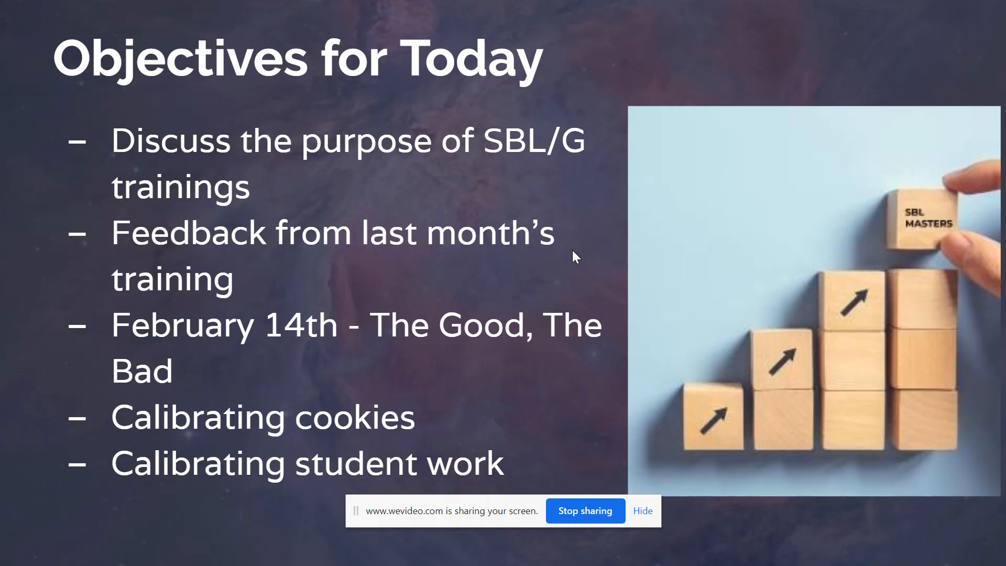
{"action": "key", "text": "Right"}
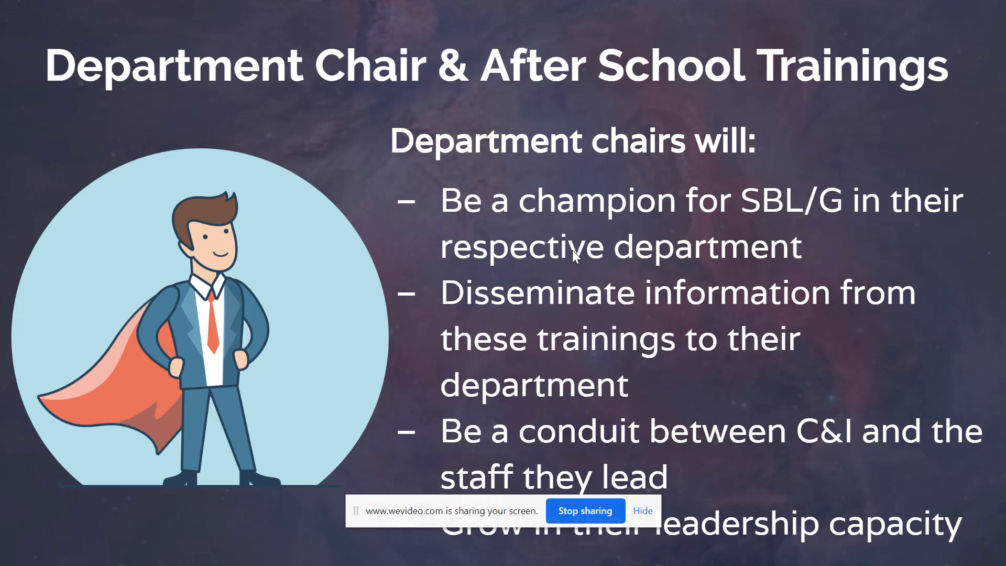
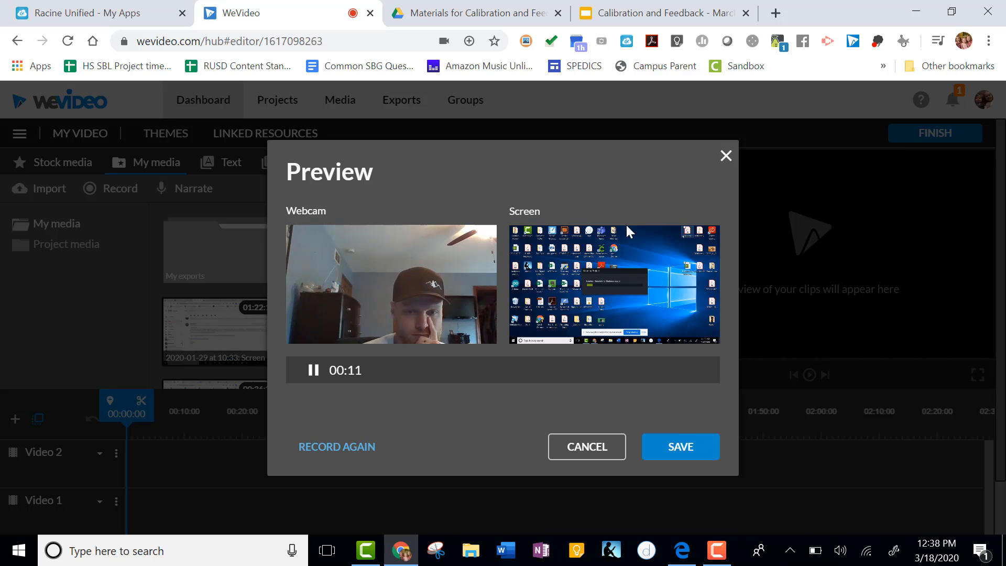
Save the webcam-and-screen recording and preview the new screen and webcam clips in the media library.
{"action": "left_click", "coordinate": [681, 449]}
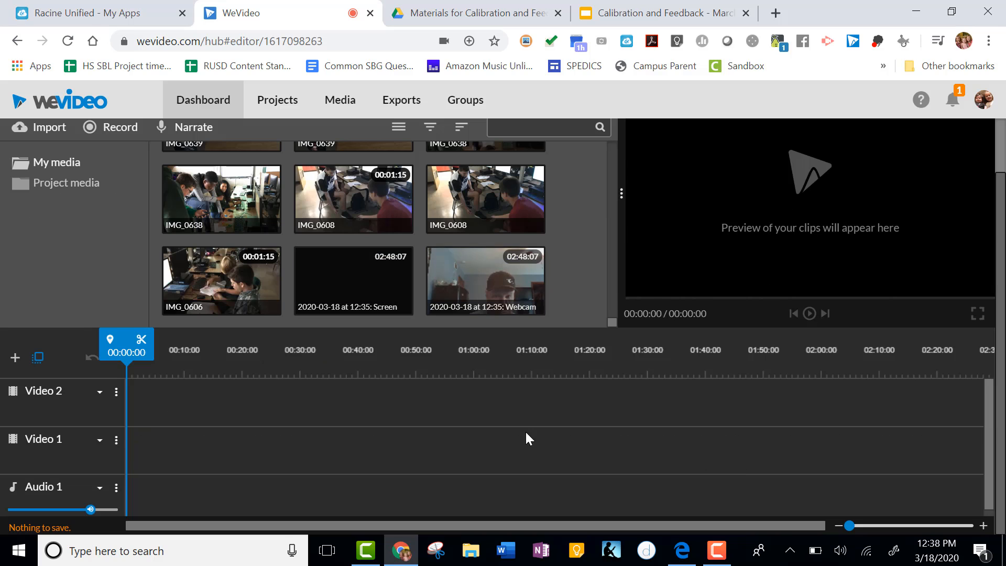
{"action": "left_click", "coordinate": [517, 265]}
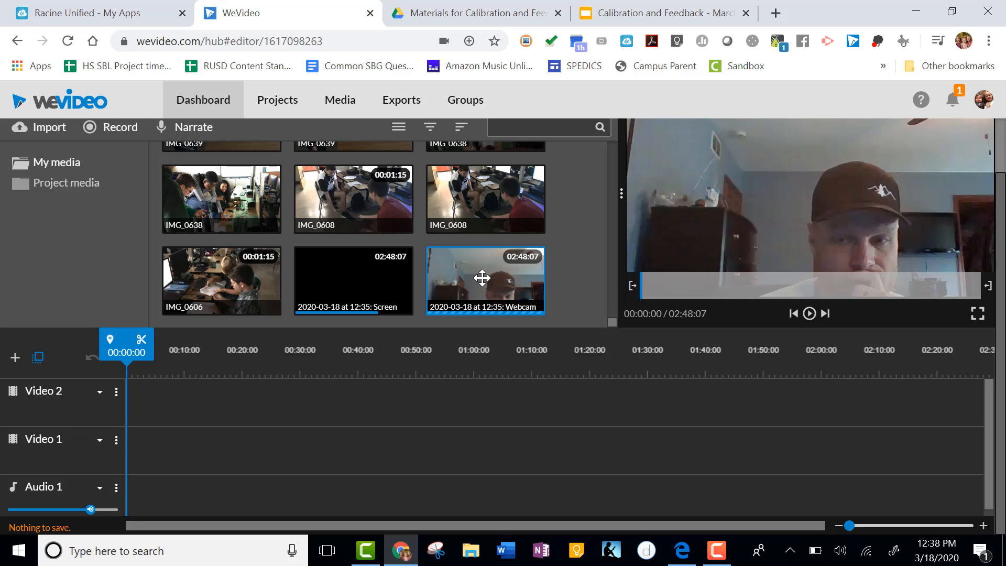
{"action": "left_click", "coordinate": [378, 264]}
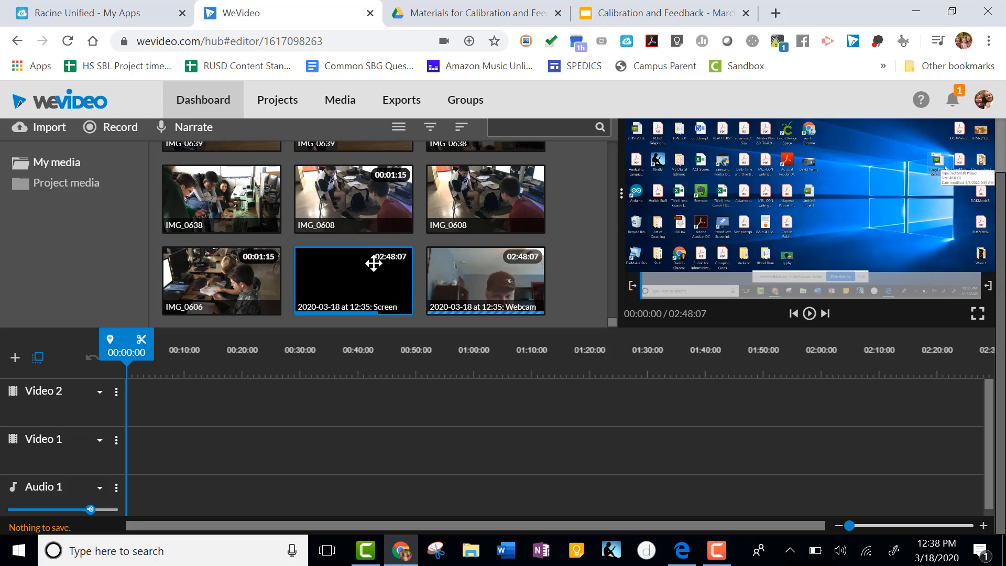
{"action": "left_click", "coordinate": [499, 290]}
{"action": "left_click", "coordinate": [387, 287]}
{"action": "left_click", "coordinate": [479, 286]}
{"action": "left_click", "coordinate": [387, 288]}
{"action": "left_click", "coordinate": [480, 287]}
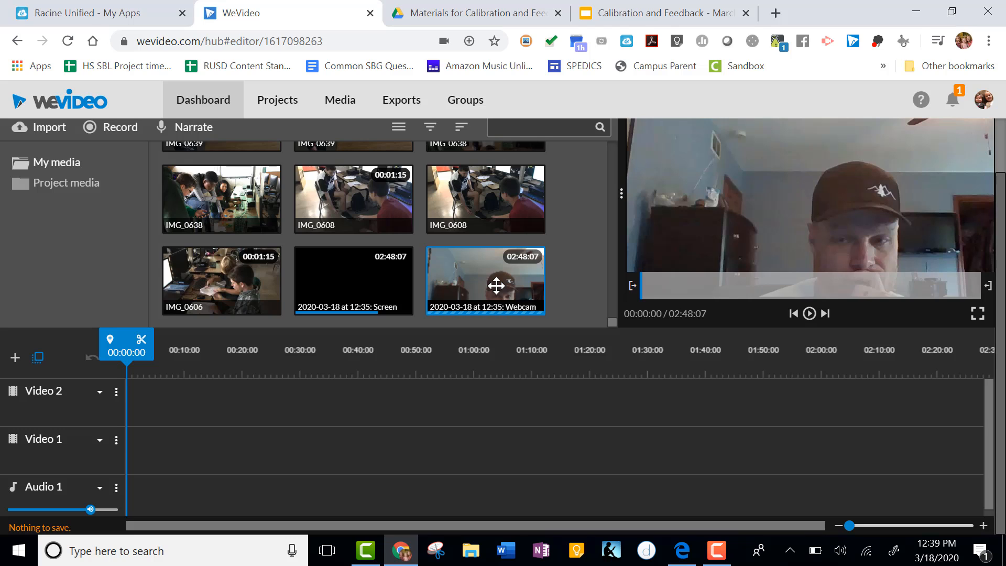
{"action": "left_click", "coordinate": [382, 282]}
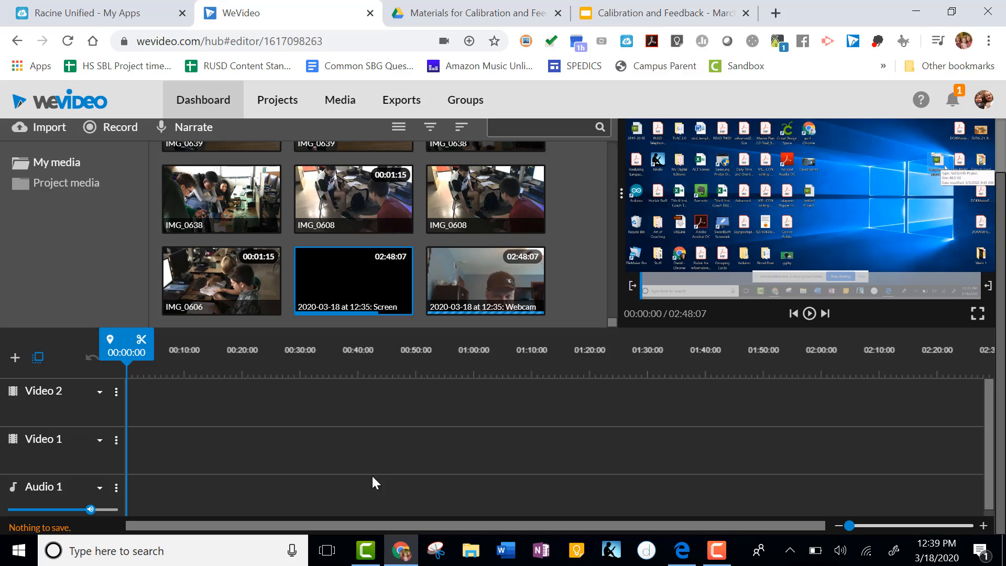
Place the screen recording on the Video 1 track and the webcam recording on the Video 2 track.
{"action": "left_click_drag", "start_coordinate": [350, 281], "coordinate": [141, 459]}
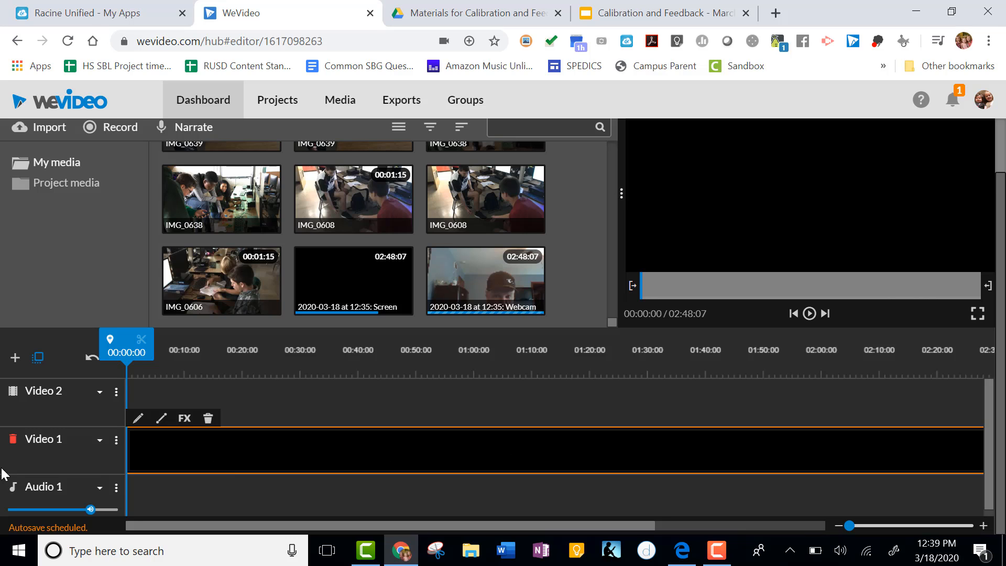
{"action": "left_click_drag", "start_coordinate": [474, 272], "coordinate": [149, 402]}
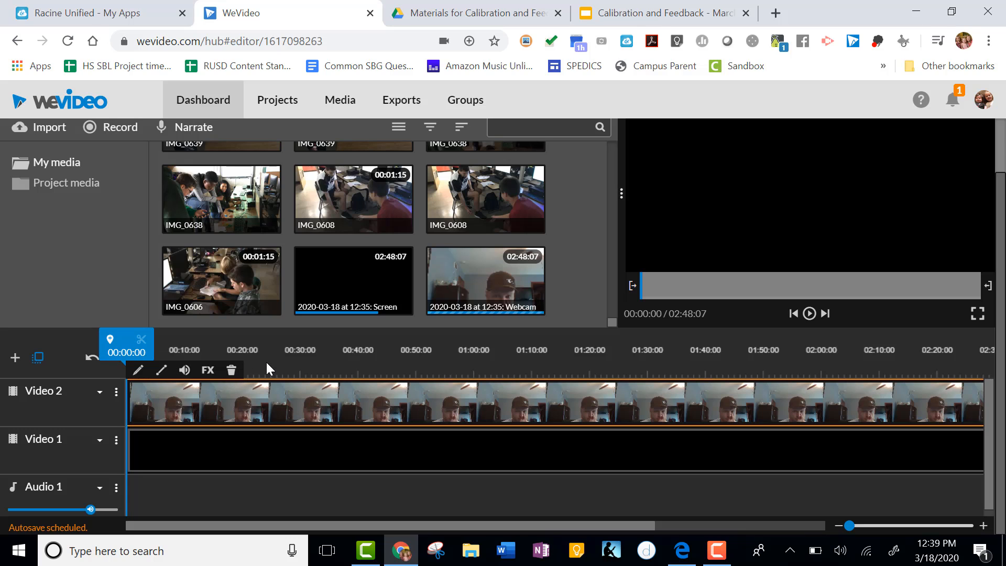
Shrink the webcam clip to scale 0.17 and move it into the bottom-right corner of the frame.
{"action": "left_click_drag", "start_coordinate": [121, 363], "coordinate": [248, 364]}
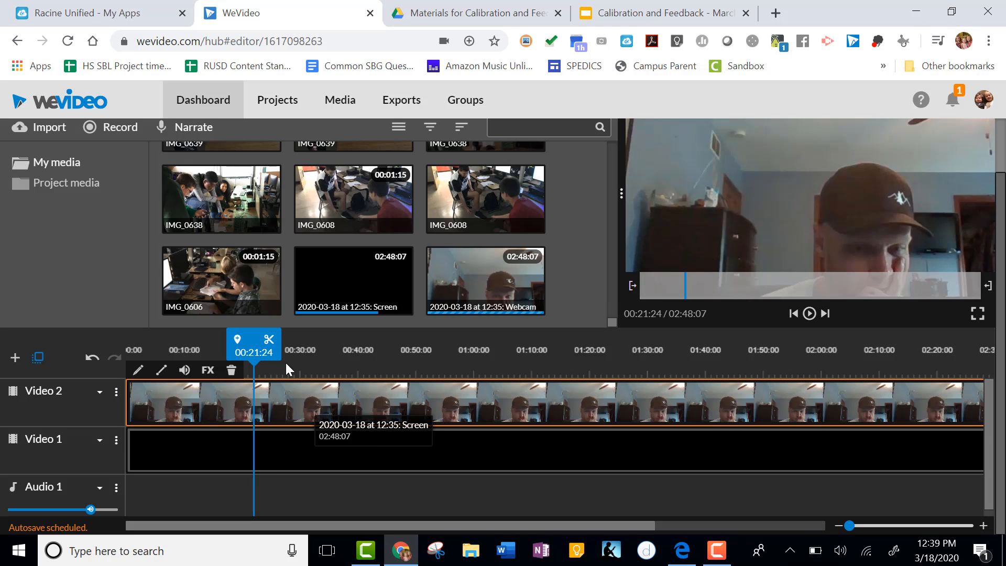
{"action": "left_click_drag", "start_coordinate": [259, 357], "coordinate": [196, 357]}
{"action": "left_click", "coordinate": [137, 407]}
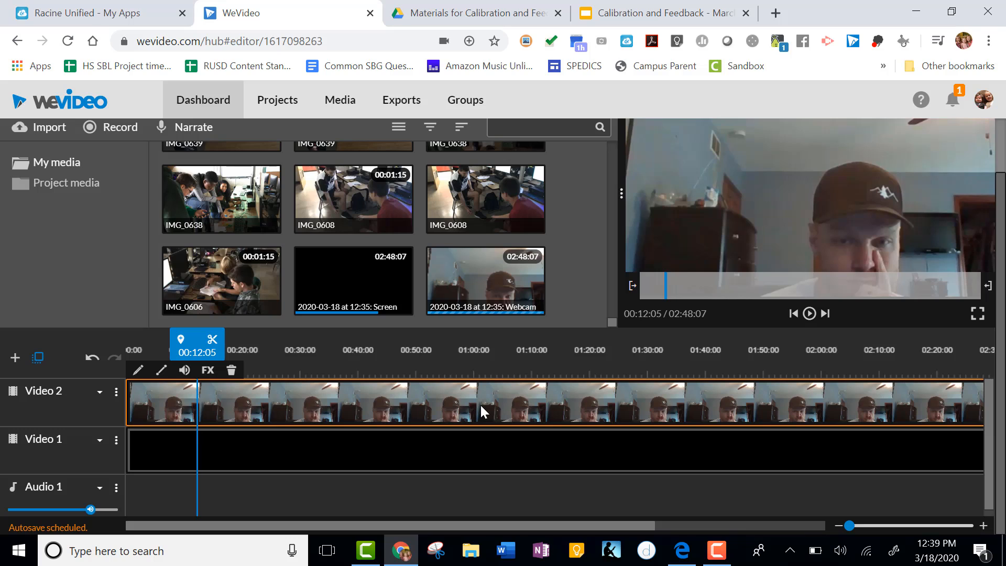
{"action": "left_click", "coordinate": [138, 371]}
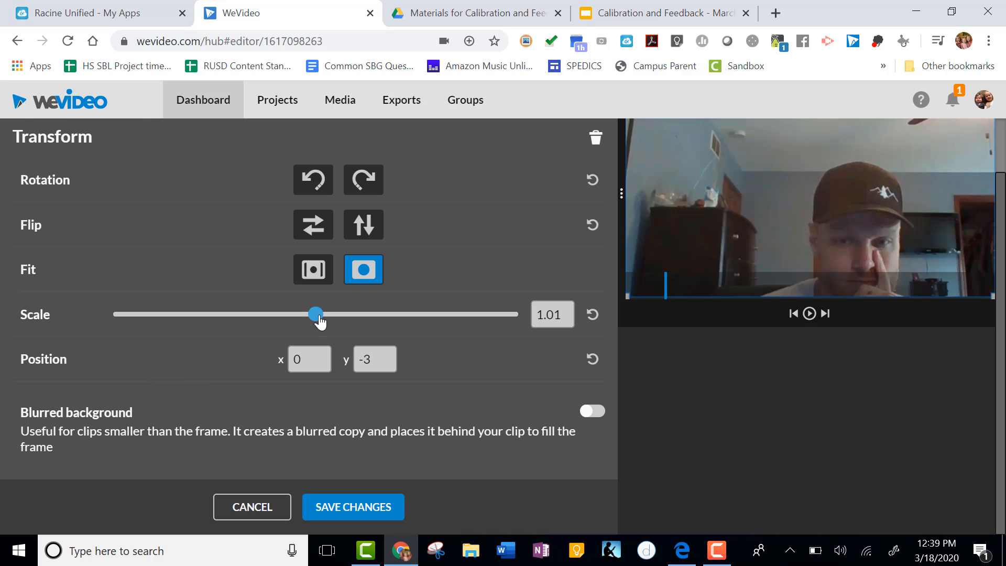
{"action": "left_click_drag", "start_coordinate": [315, 315], "coordinate": [192, 317]}
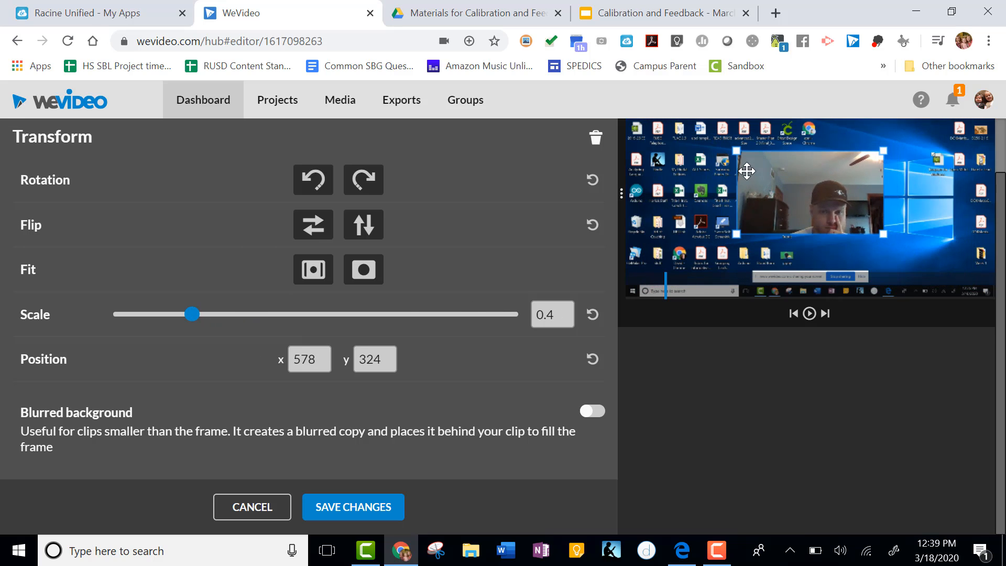
{"action": "left_click_drag", "start_coordinate": [801, 193], "coordinate": [953, 280]}
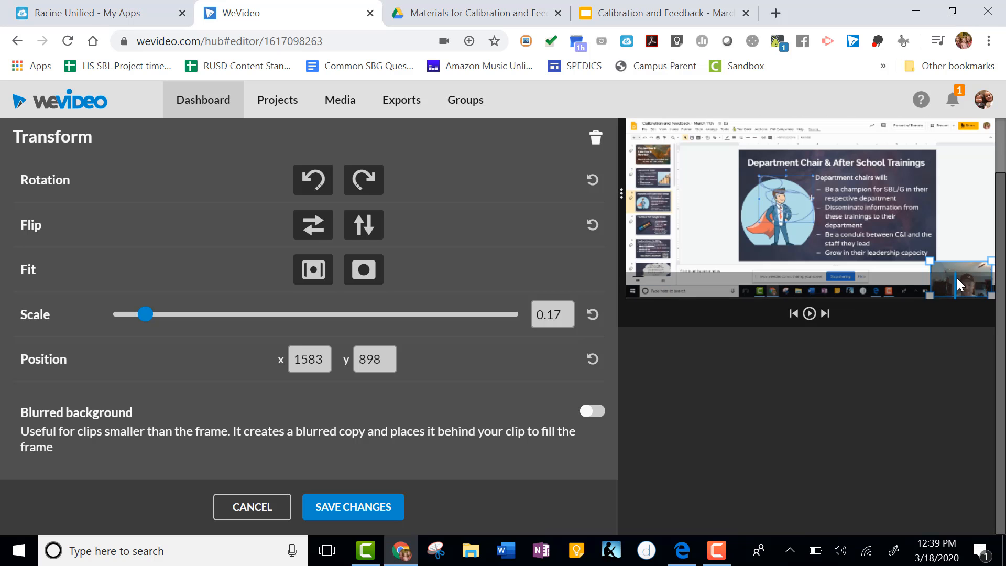
{"action": "left_click_drag", "start_coordinate": [966, 278], "coordinate": [972, 279]}
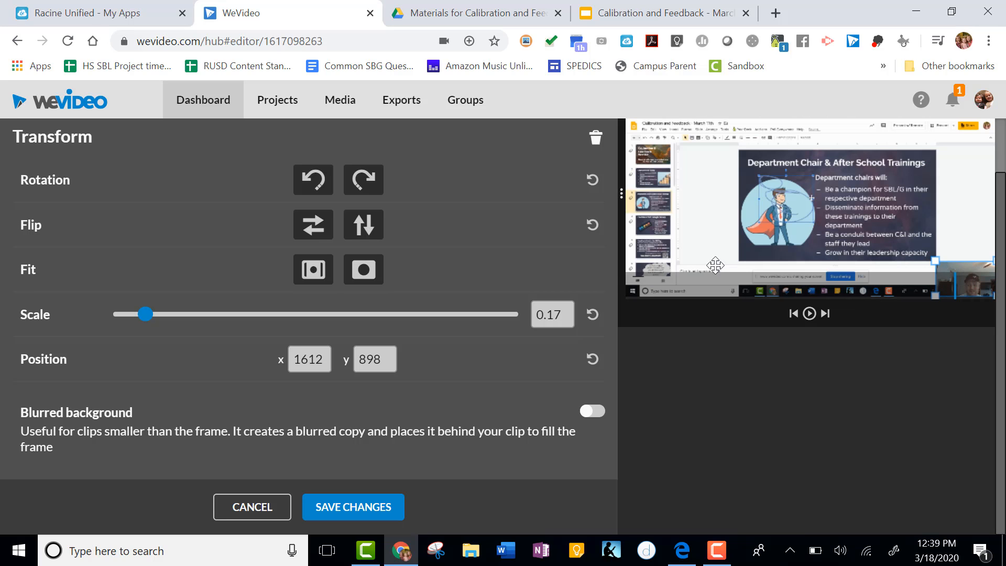
{"action": "left_click", "coordinate": [372, 511]}
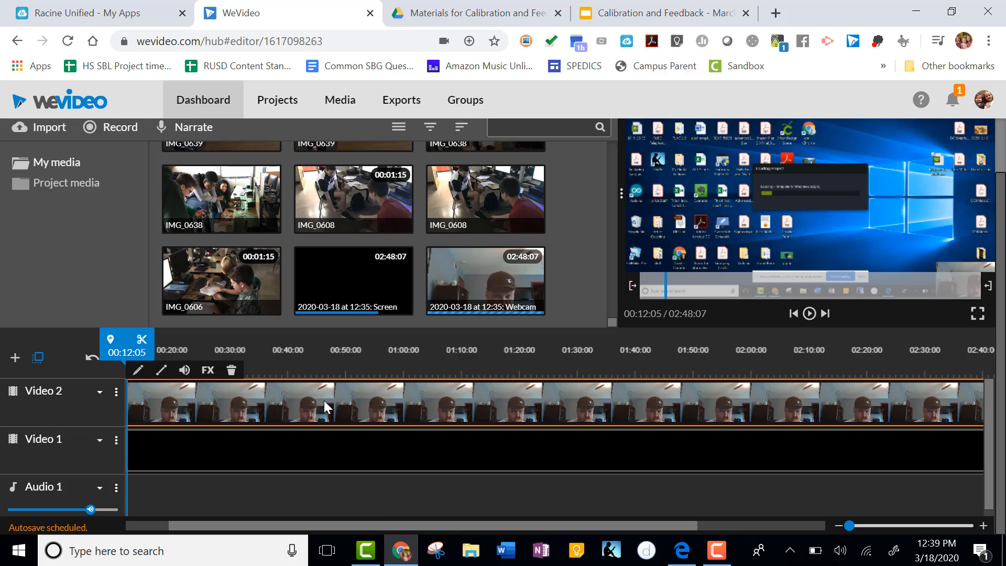
Play back the combined video in the preview and stop it.
{"action": "key", "text": "space"}
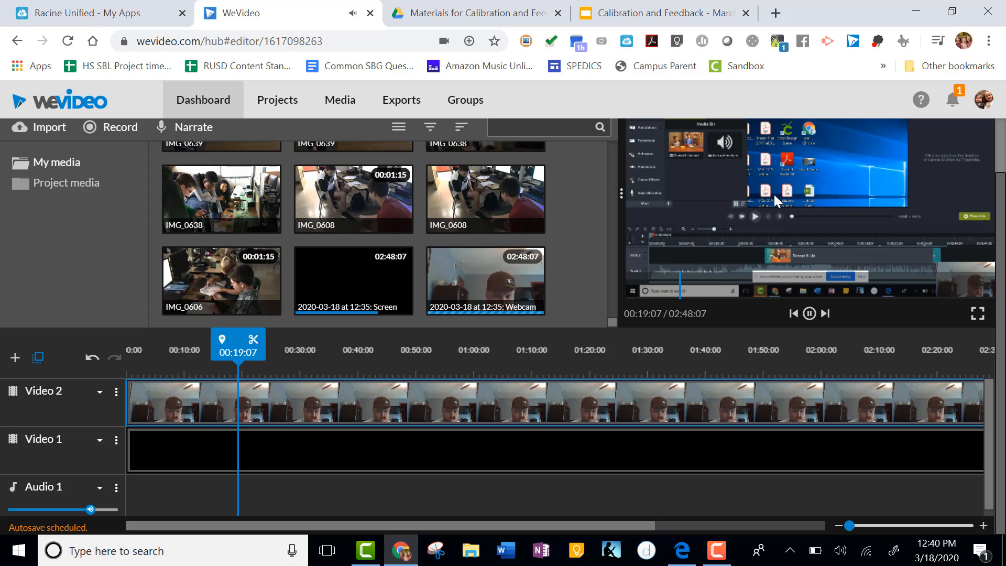
{"action": "left_click", "coordinate": [315, 413]}
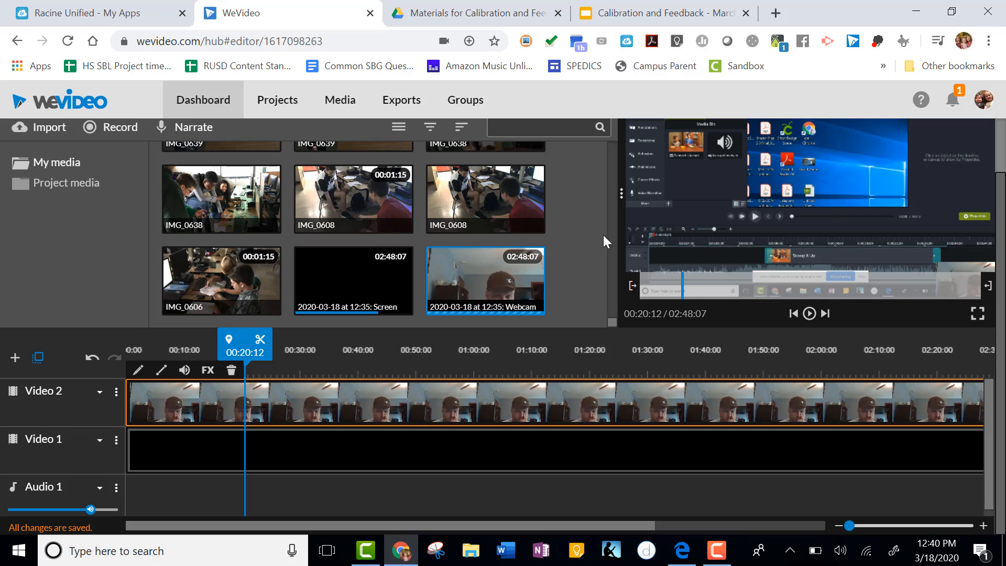
Browse the personal media library and the Text and Audio panels.
{"action": "scroll", "coordinate": [608, 235], "scroll_direction": "up", "scroll_amount": 3}
{"action": "scroll", "coordinate": [607, 235], "scroll_direction": "up", "scroll_amount": 5}
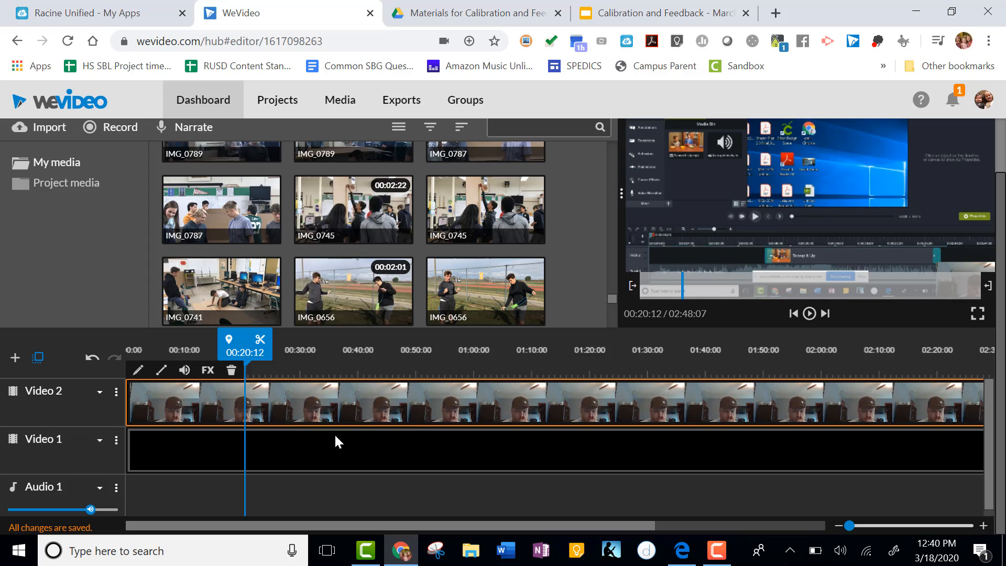
{"action": "scroll", "coordinate": [568, 266], "scroll_direction": "up", "scroll_amount": 10}
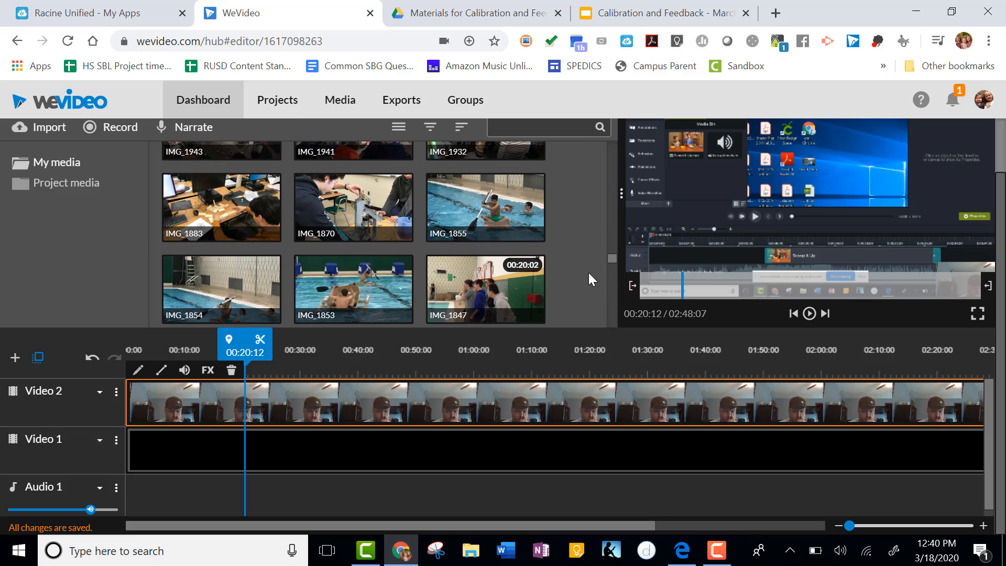
{"action": "left_click_drag", "start_coordinate": [614, 261], "coordinate": [614, 132]}
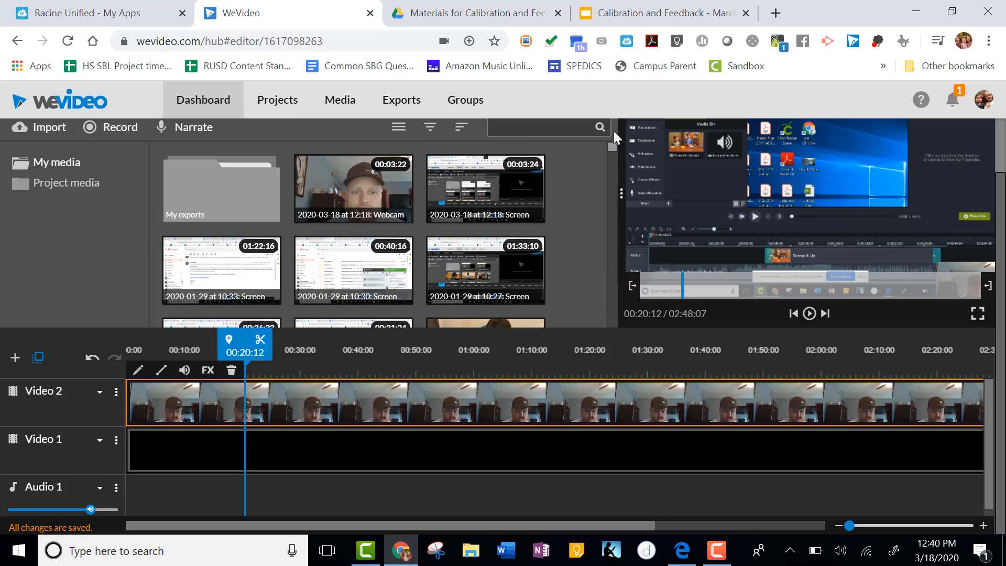
{"action": "scroll", "coordinate": [656, 190], "scroll_direction": "up", "scroll_amount": 2}
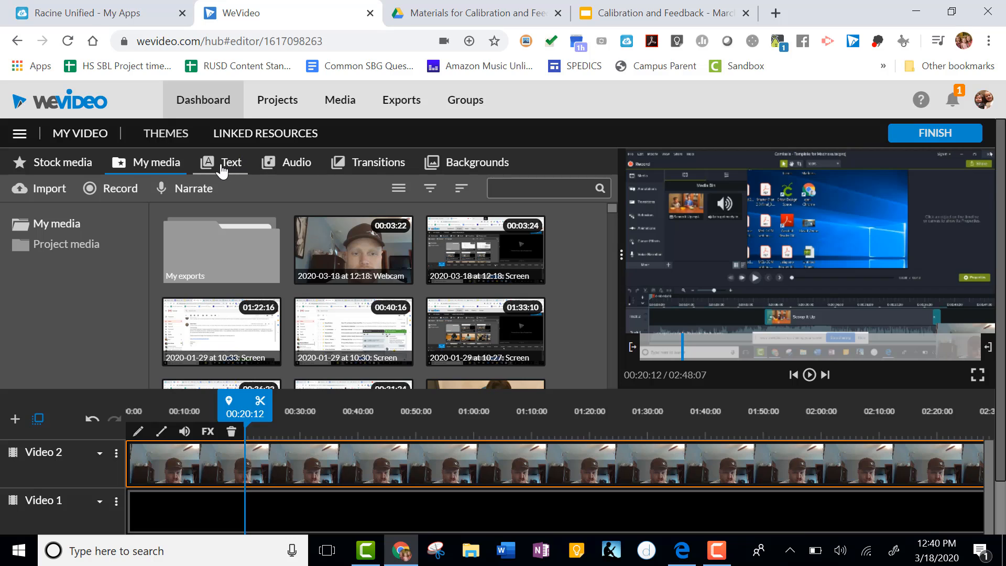
{"action": "left_click", "coordinate": [223, 169]}
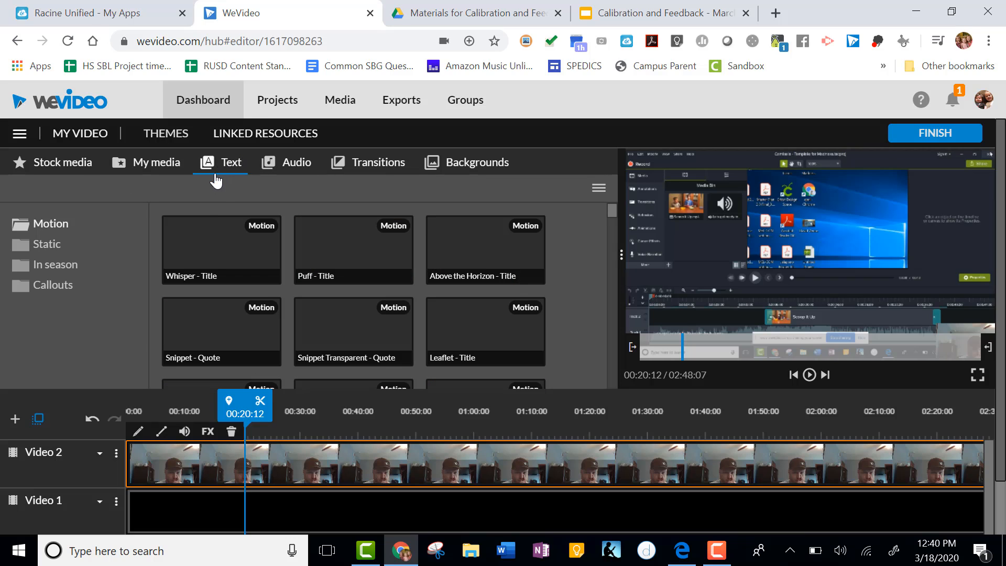
{"action": "left_click", "coordinate": [293, 166]}
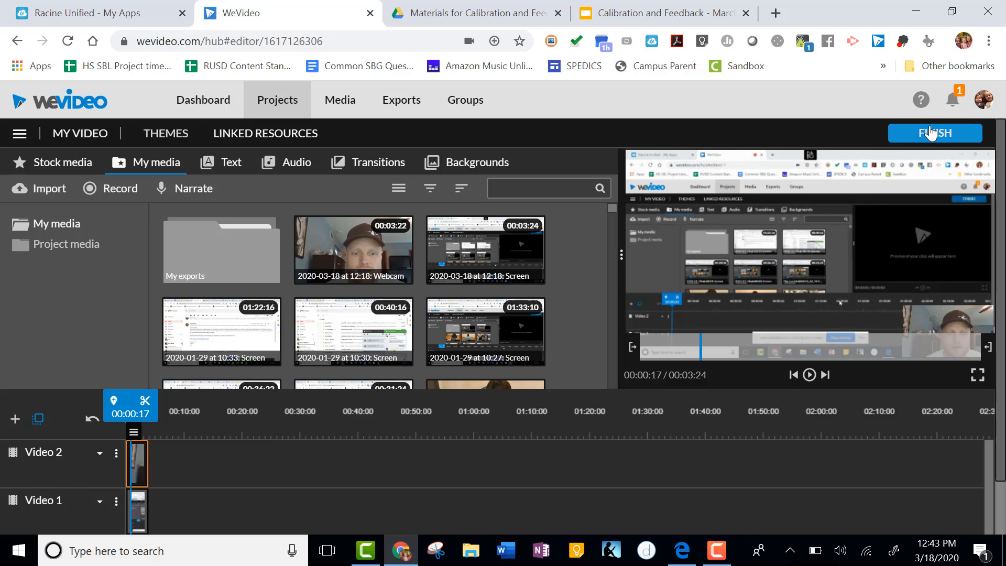
Finish the project, title the export Science Lesson on Mitosis, and export the video.
{"action": "left_click", "coordinate": [969, 135]}
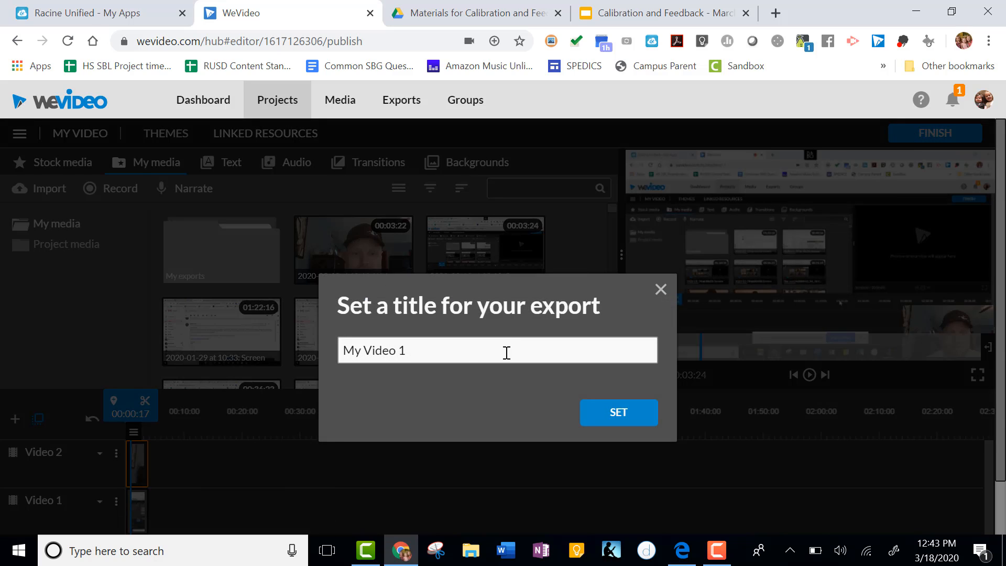
{"action": "left_click_drag", "start_coordinate": [438, 356], "coordinate": [289, 380]}
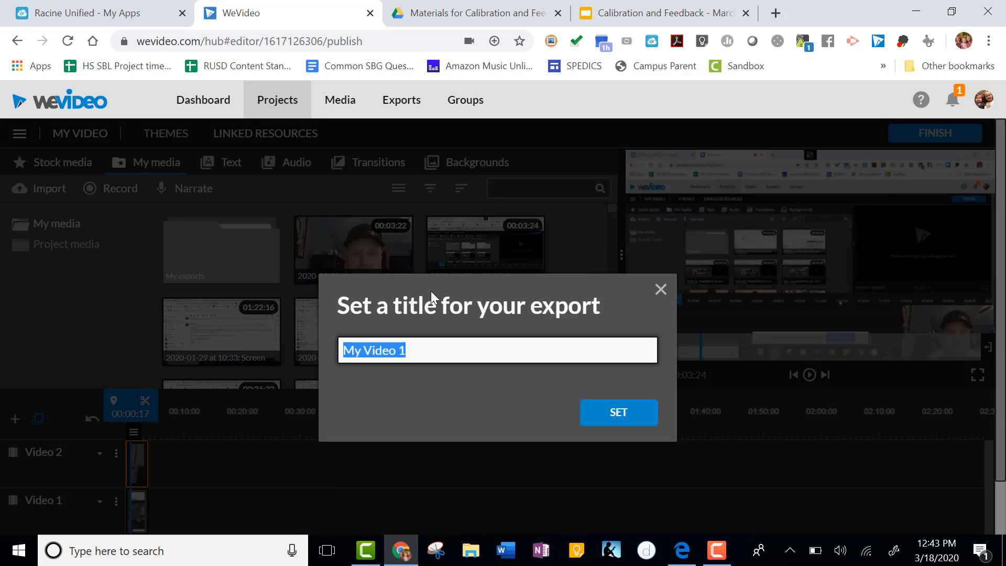
{"action": "type", "text": "Scien"}
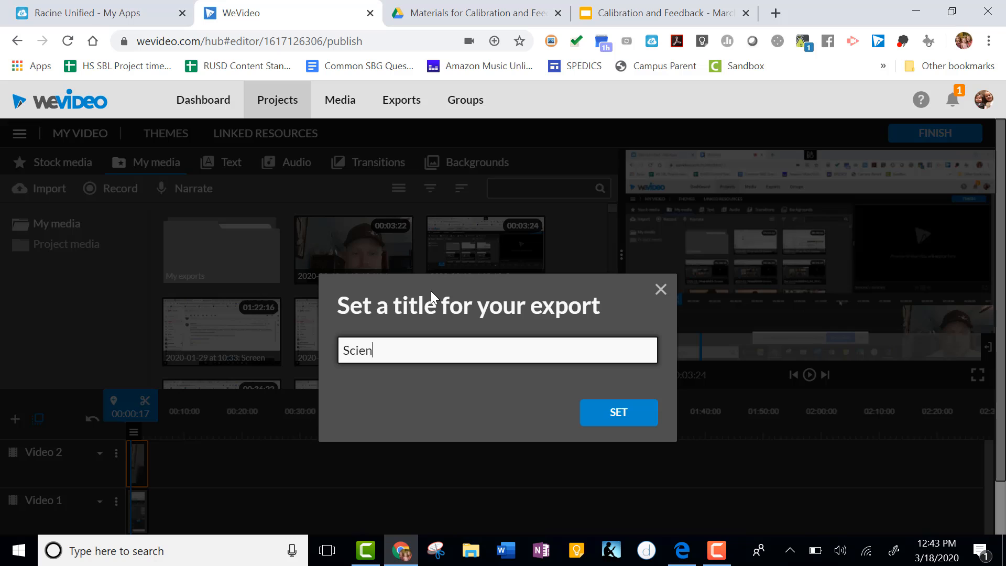
{"action": "type", "text": "ce Lesson on Mitosis"}
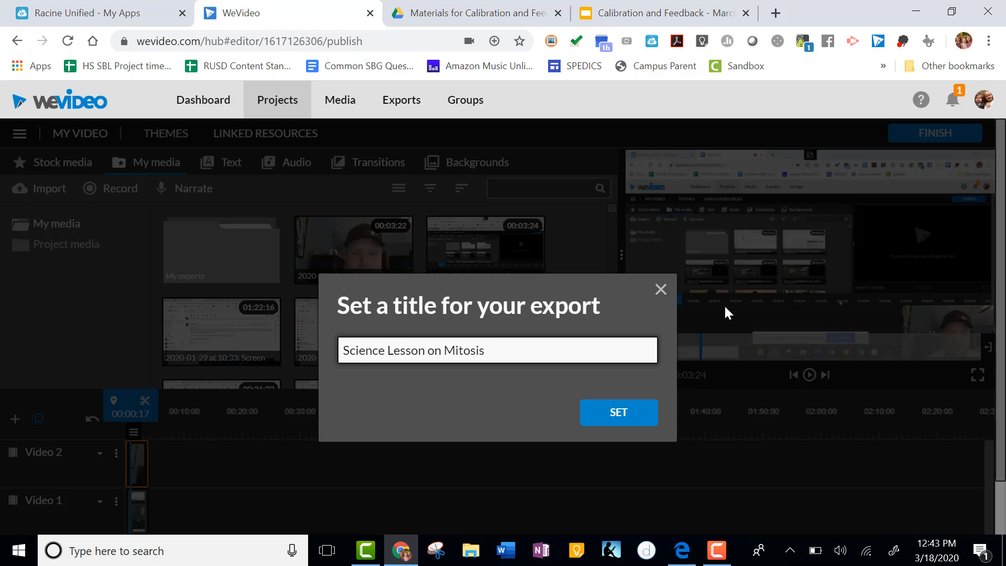
{"action": "left_click", "coordinate": [629, 415]}
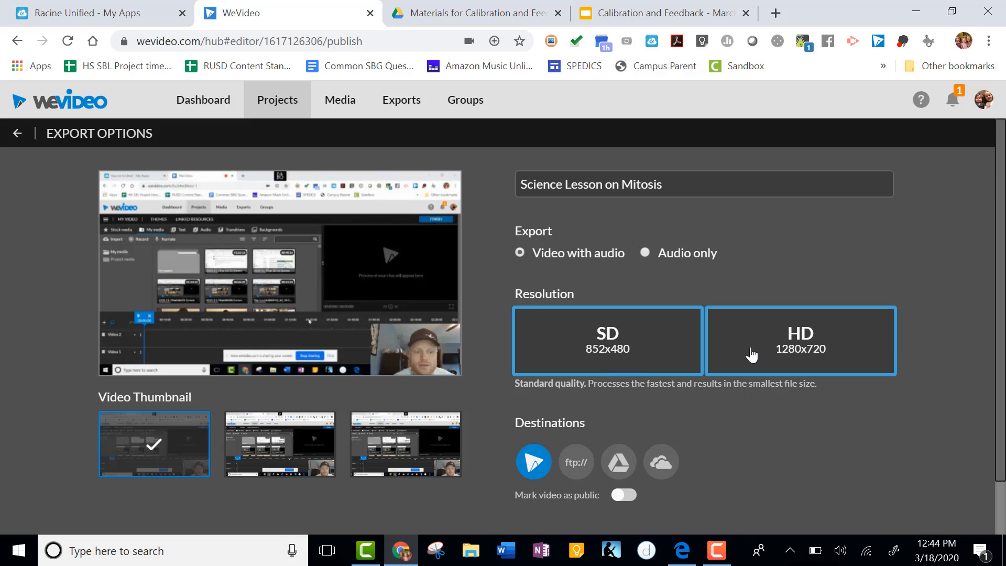
{"action": "scroll", "coordinate": [629, 345], "scroll_direction": "down", "scroll_amount": 2}
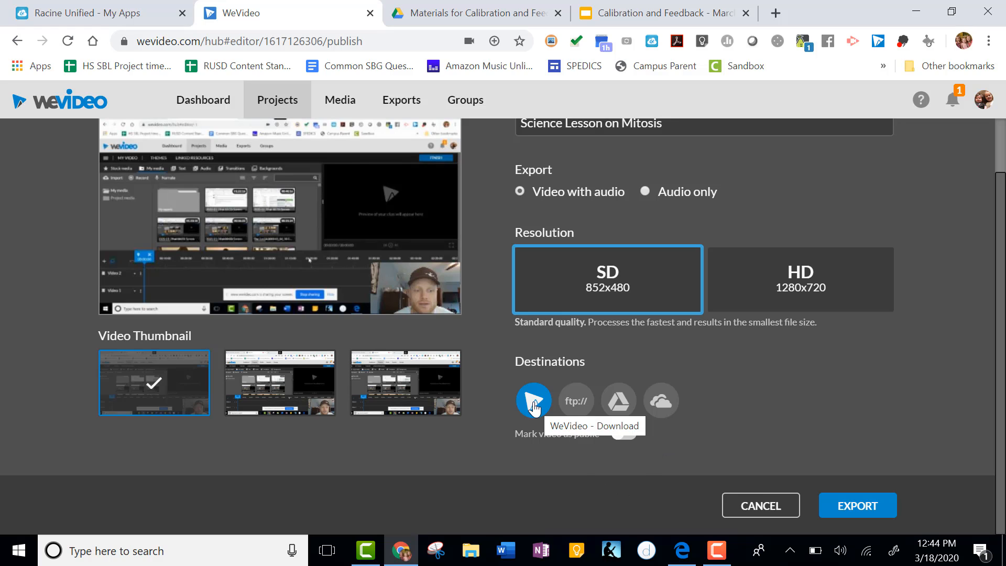
{"action": "left_click", "coordinate": [844, 505]}
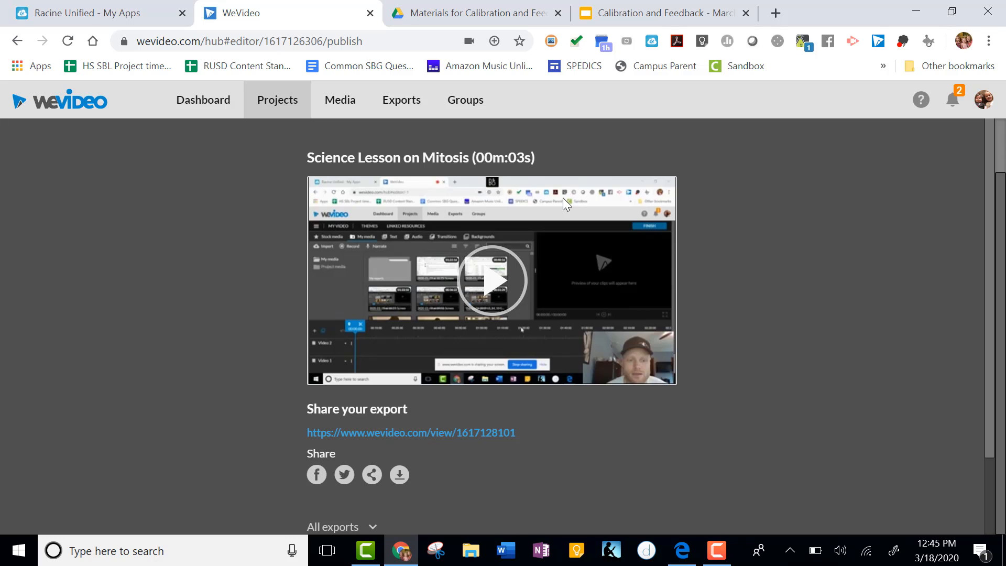
Review the export's share page and open the WeVideo export notification email in Gmail.
{"action": "scroll", "coordinate": [721, 305], "scroll_direction": "down", "scroll_amount": 2}
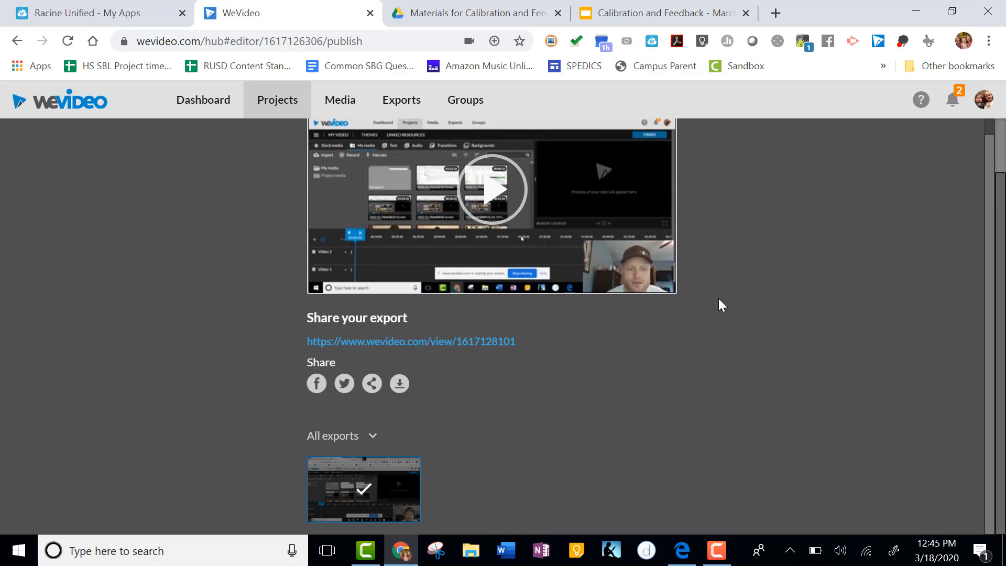
{"action": "scroll", "coordinate": [717, 312], "scroll_direction": "up", "scroll_amount": 2}
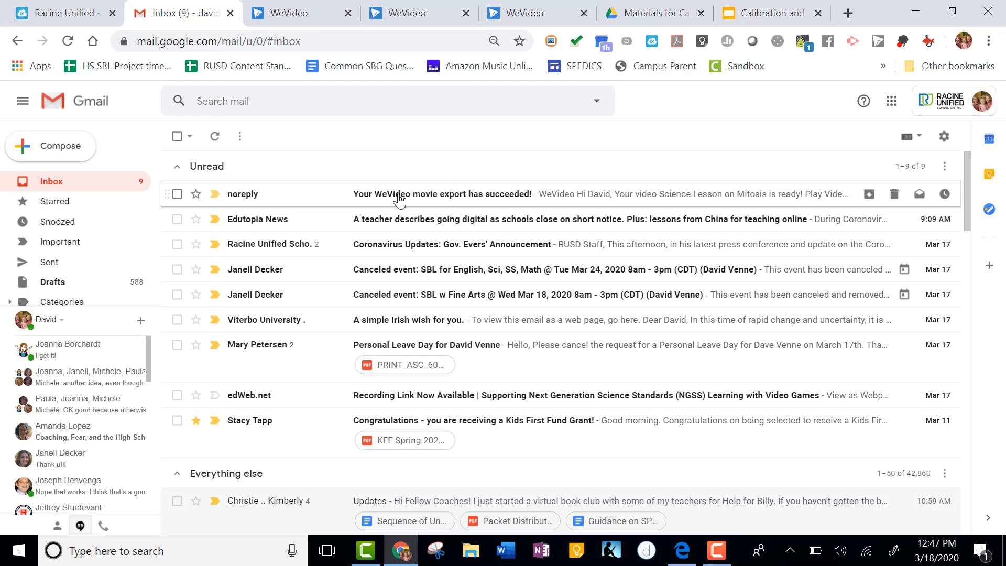
{"action": "left_click", "coordinate": [456, 199]}
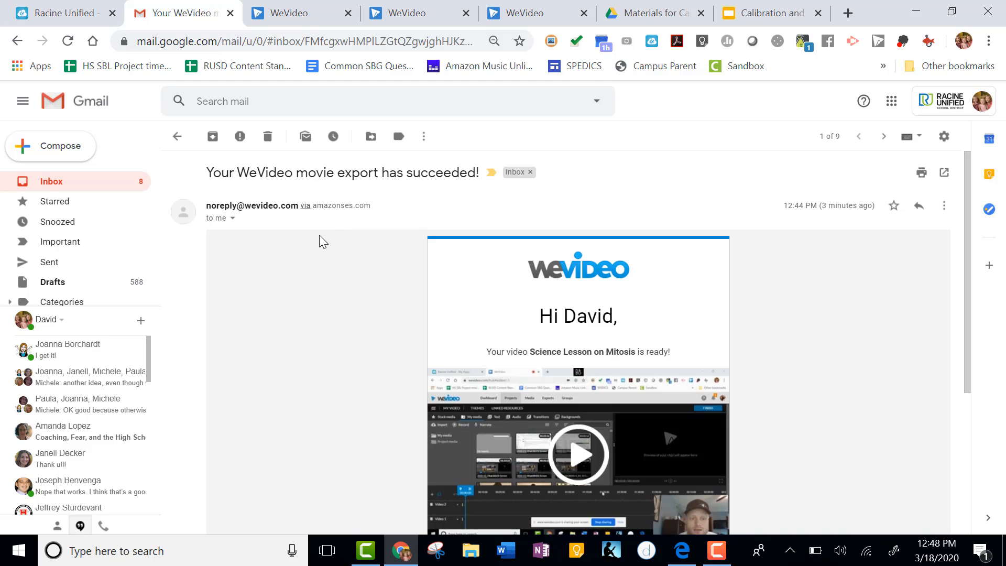
{"action": "scroll", "coordinate": [322, 241], "scroll_direction": "down", "scroll_amount": 4}
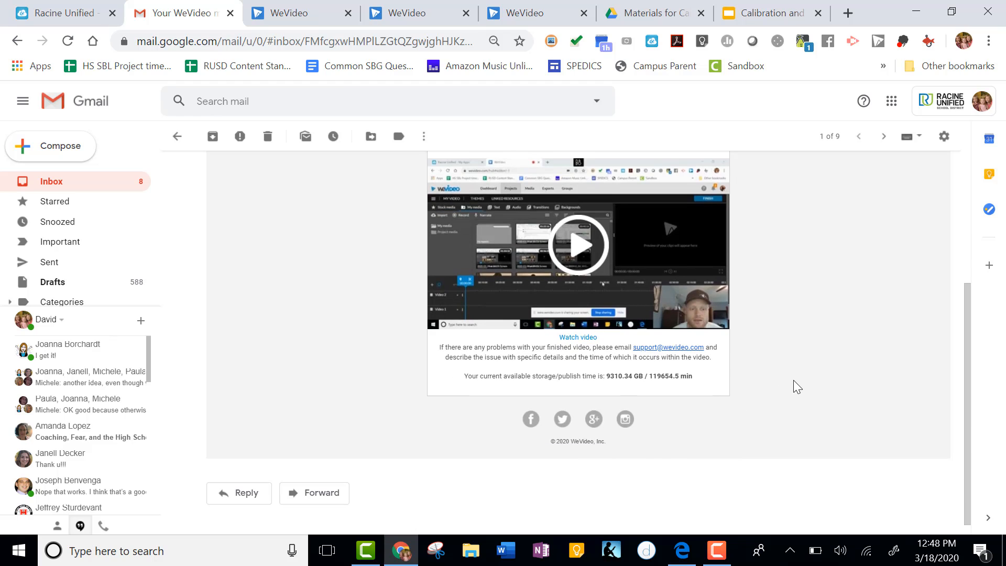
{"action": "scroll", "coordinate": [796, 387], "scroll_direction": "up", "scroll_amount": 2}
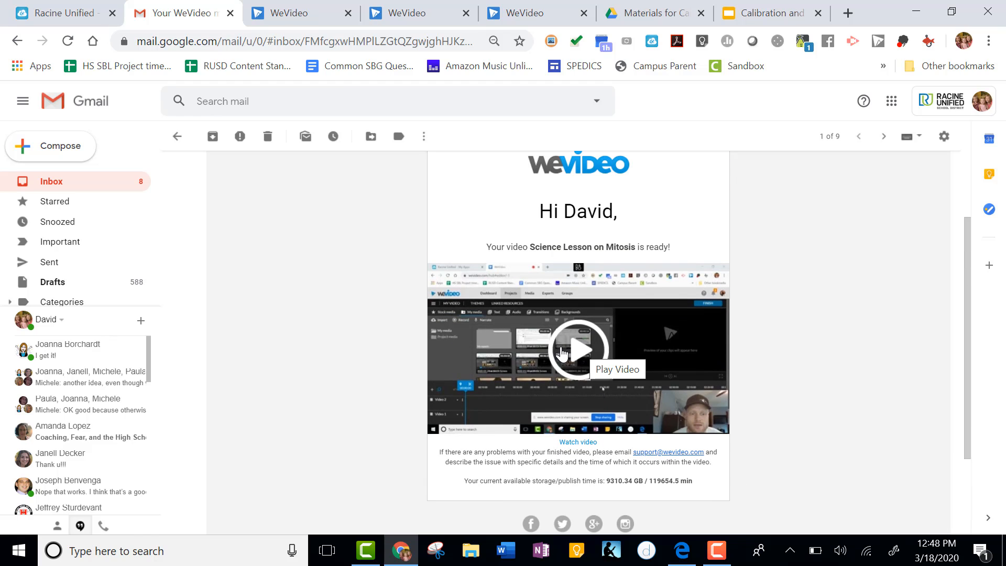
Open the exported video from the notification email and download it as an MP4 file.
{"action": "left_click", "coordinate": [562, 354]}
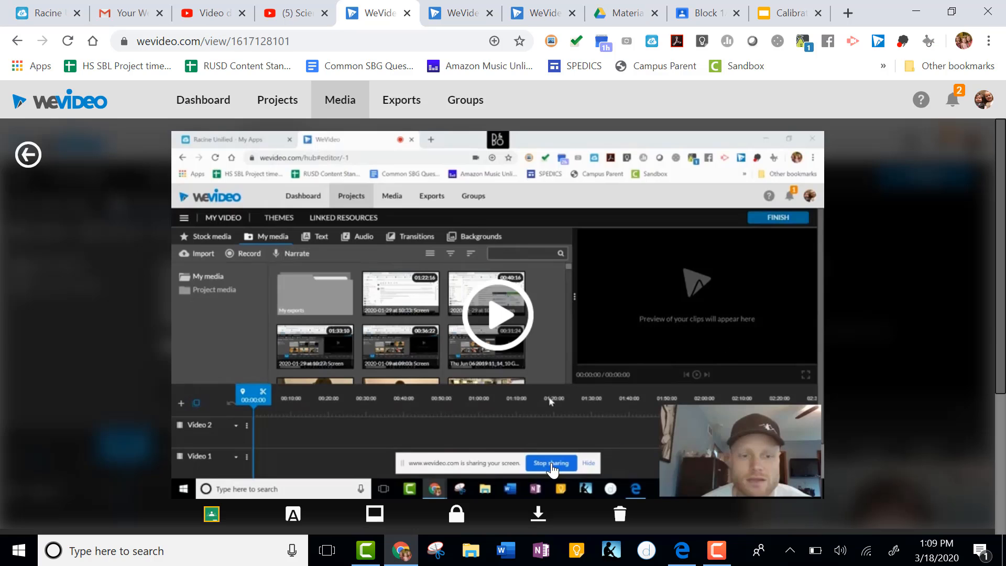
{"action": "scroll", "coordinate": [537, 521], "scroll_direction": "down", "scroll_amount": 2}
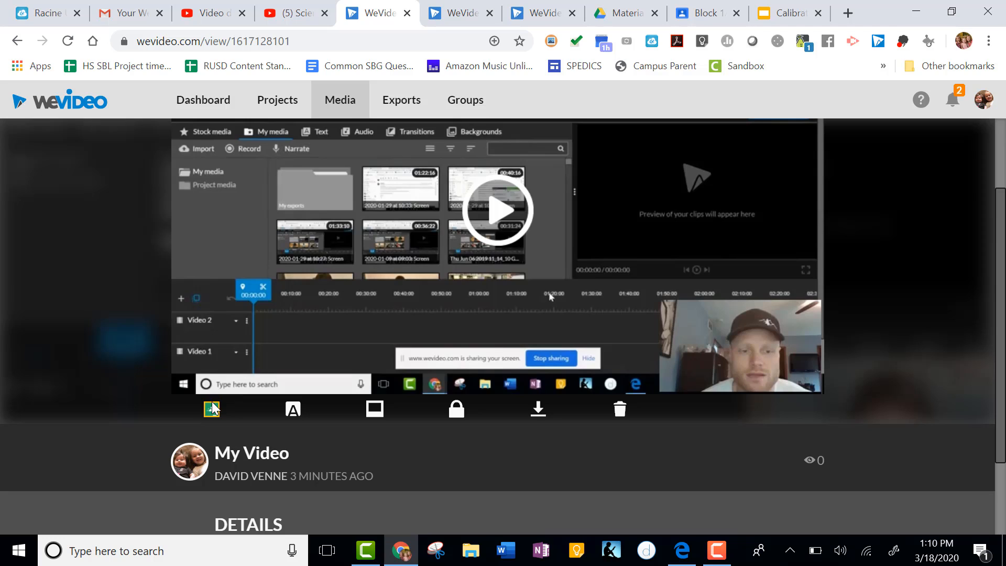
{"action": "left_click", "coordinate": [540, 414]}
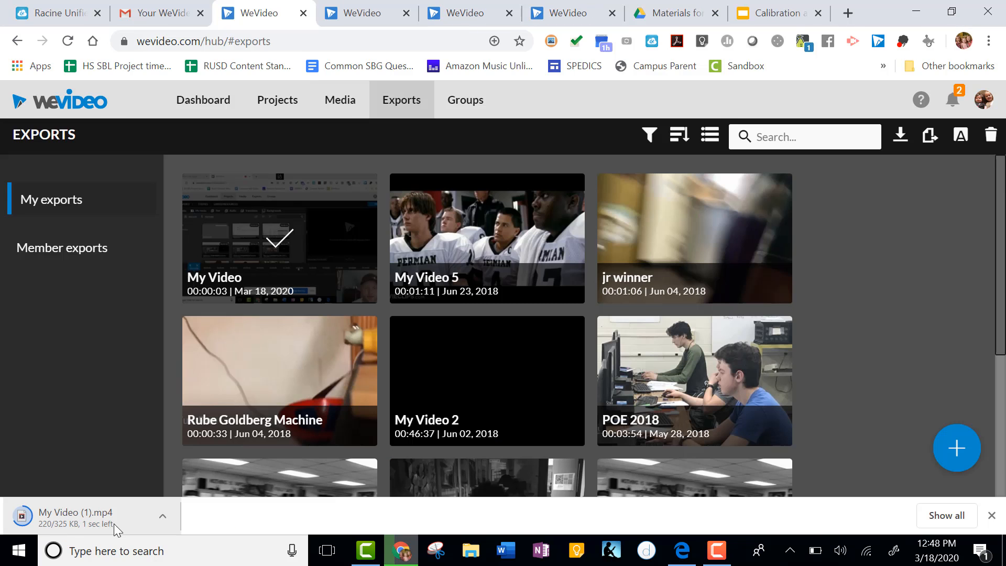
Show the downloaded My Video (1).mp4 in its folder and select the file.
{"action": "left_click", "coordinate": [162, 519]}
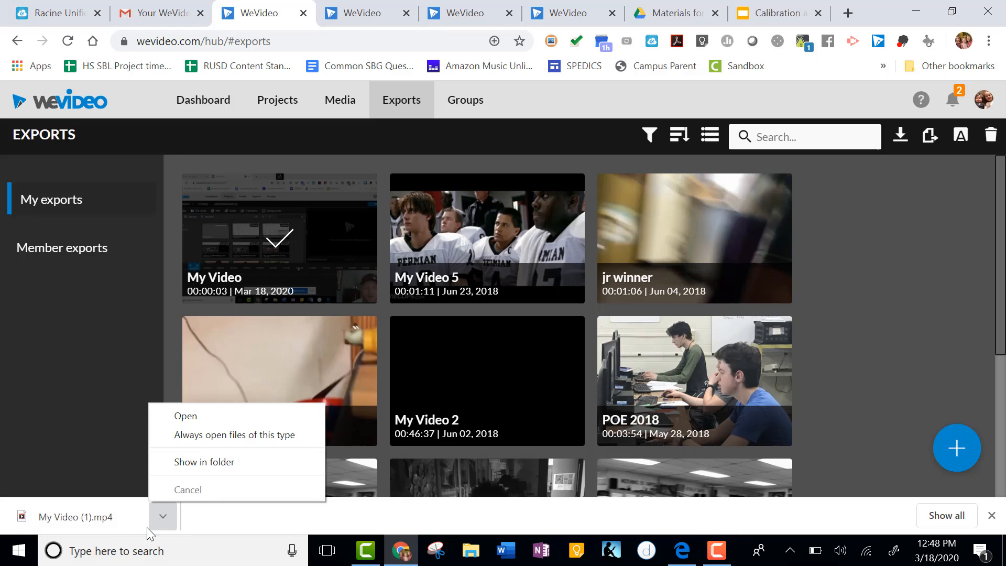
{"action": "left_click", "coordinate": [203, 461]}
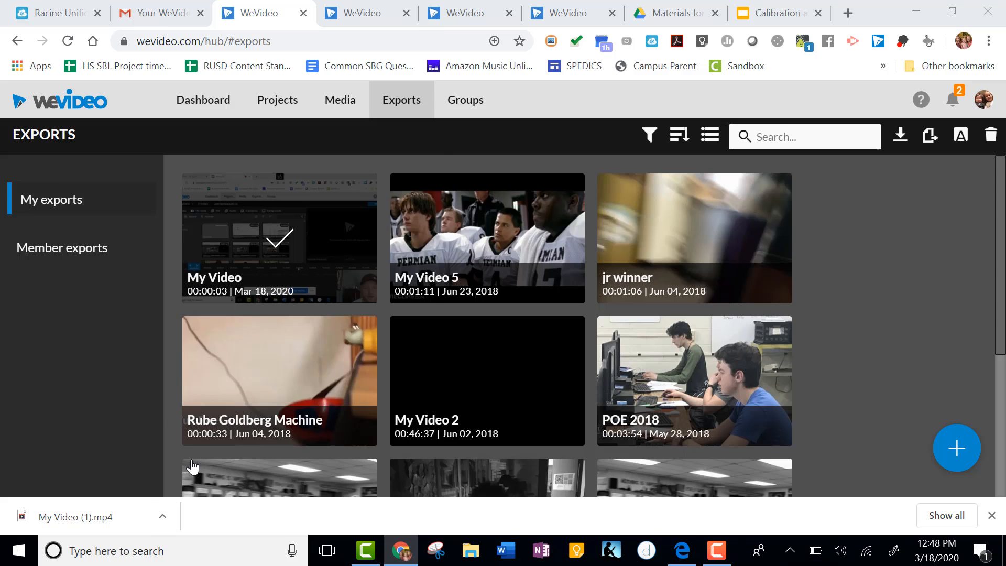
{"action": "left_click", "coordinate": [952, 12]}
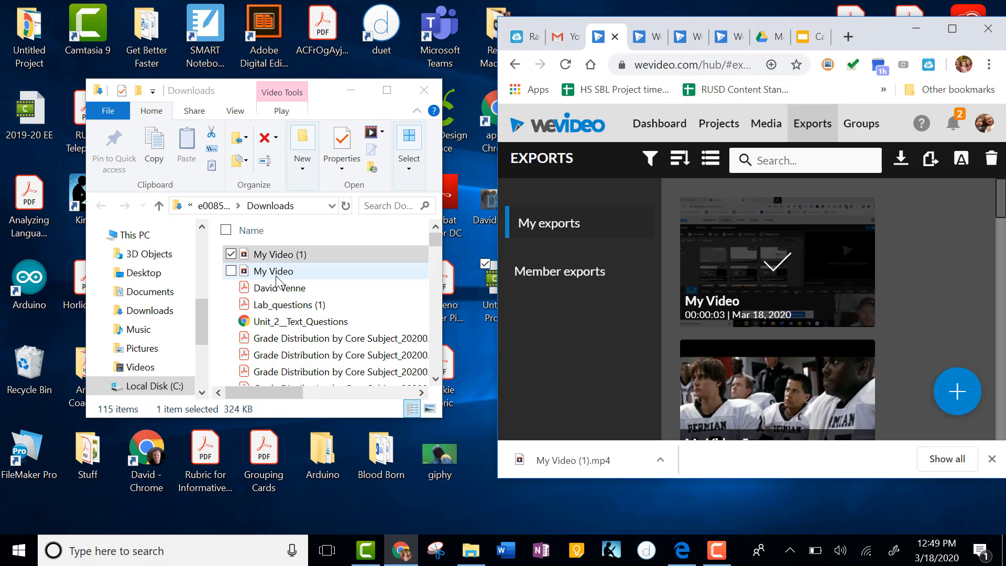
{"action": "left_click", "coordinate": [282, 259]}
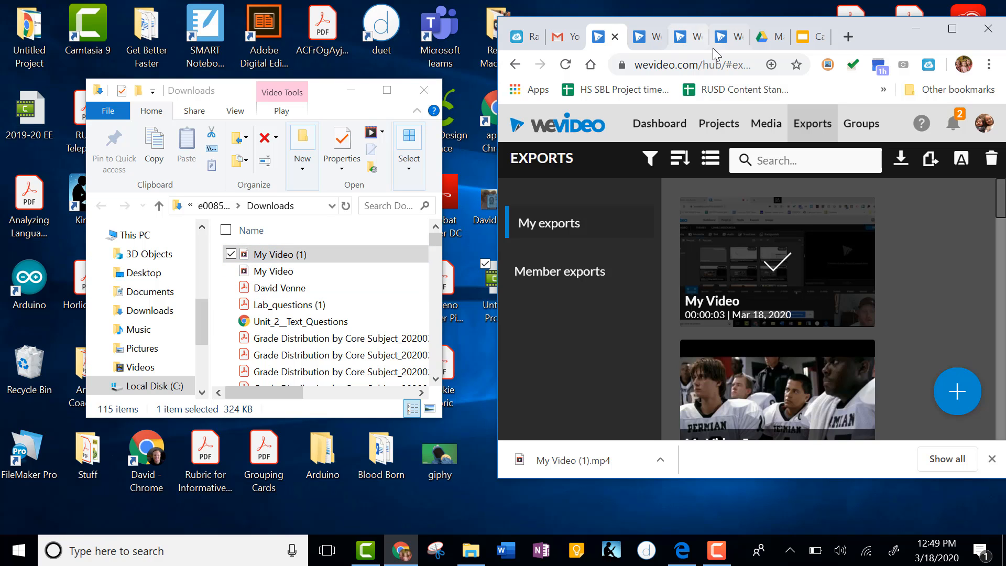
Go to YouTube, start a video upload, and drag the downloaded My Video (1) file into the upload dialog.
{"action": "left_click", "coordinate": [700, 64]}
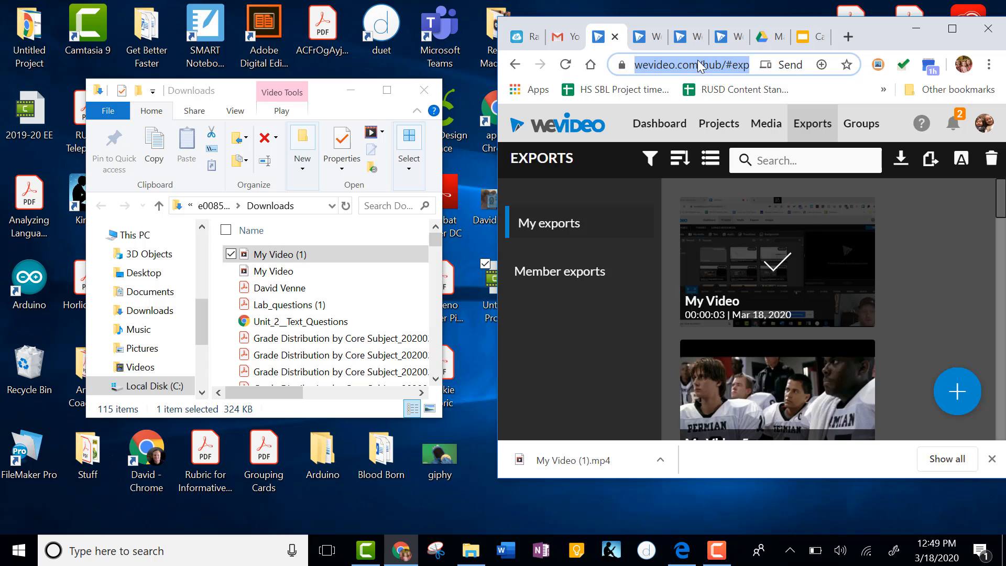
{"action": "type", "text": "yo"}
{"action": "key", "text": "Return"}
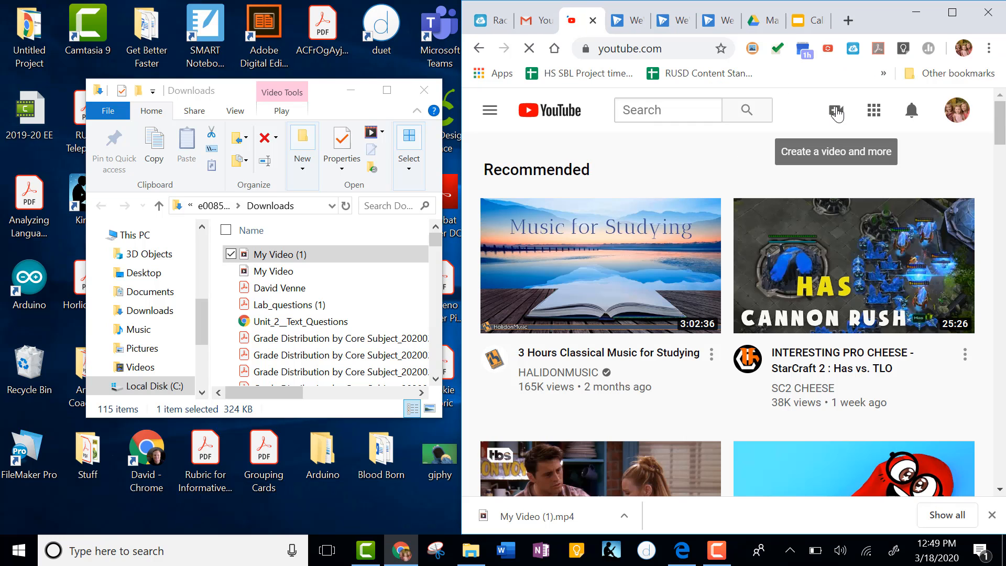
{"action": "left_click", "coordinate": [836, 112]}
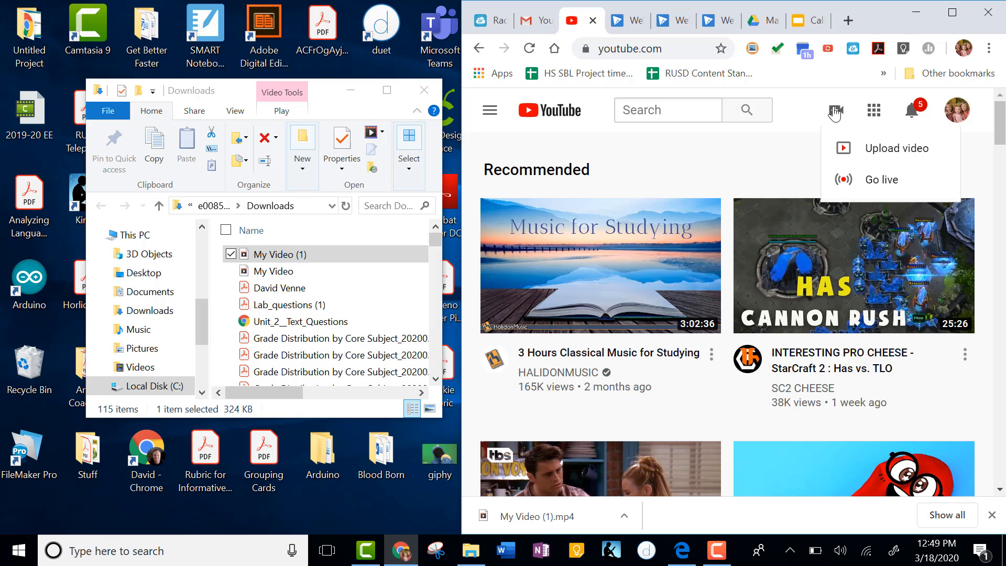
{"action": "left_click", "coordinate": [879, 149]}
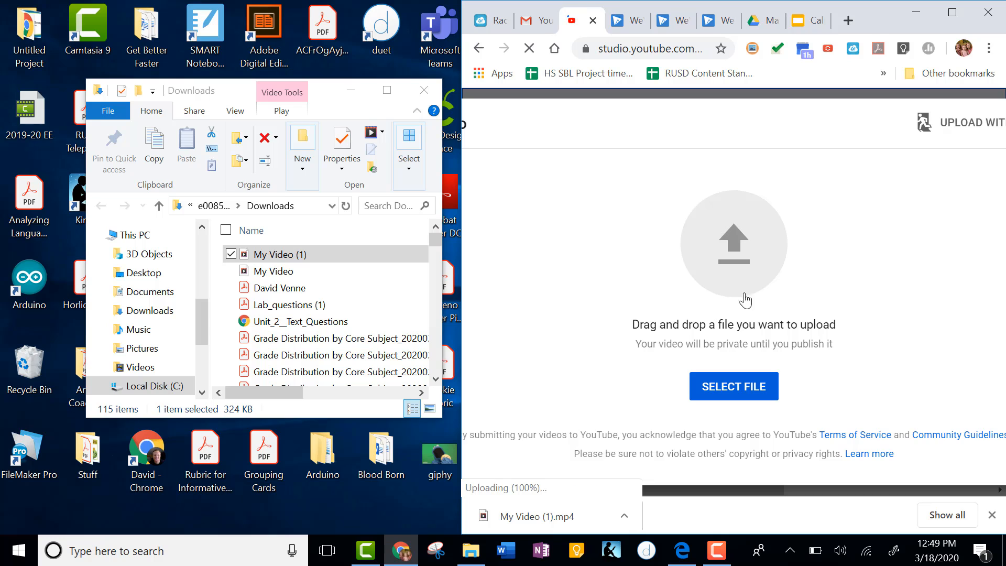
{"action": "left_click", "coordinate": [335, 253]}
{"action": "left_click_drag", "start_coordinate": [266, 260], "coordinate": [739, 233]}
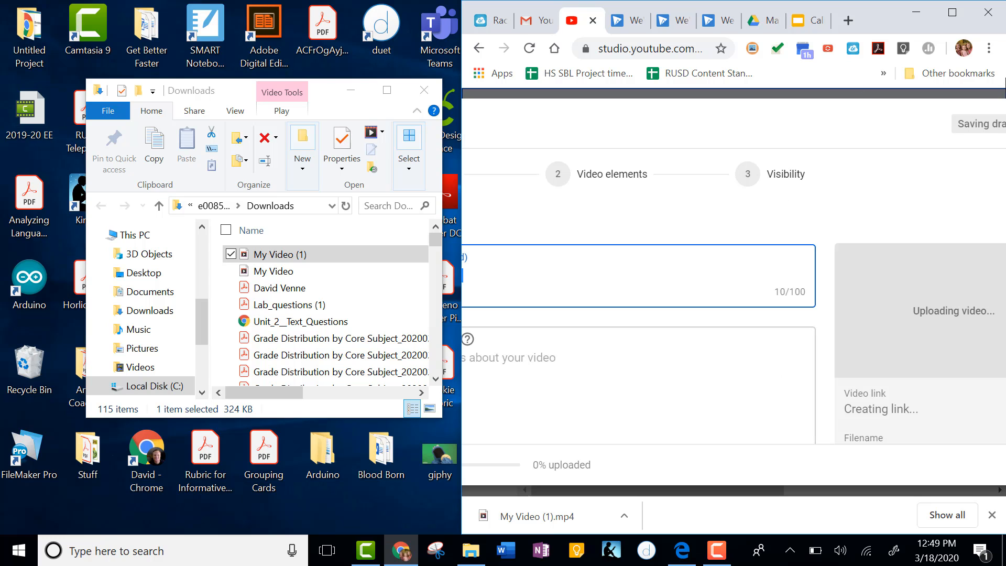
Title the YouTube upload Science Lesson on Mitosis.
{"action": "left_click", "coordinate": [961, 19]}
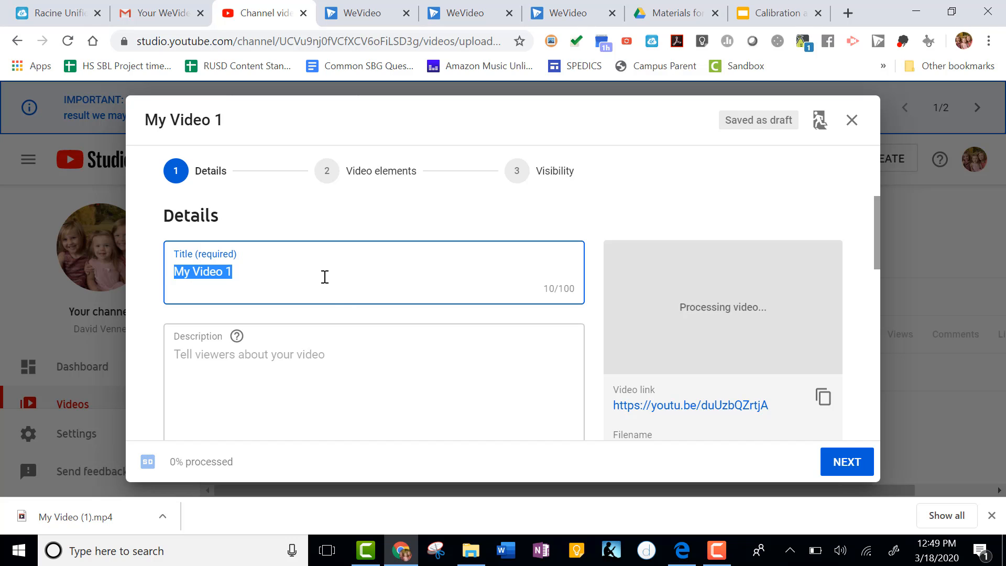
{"action": "type", "text": "Science Lesson on"}
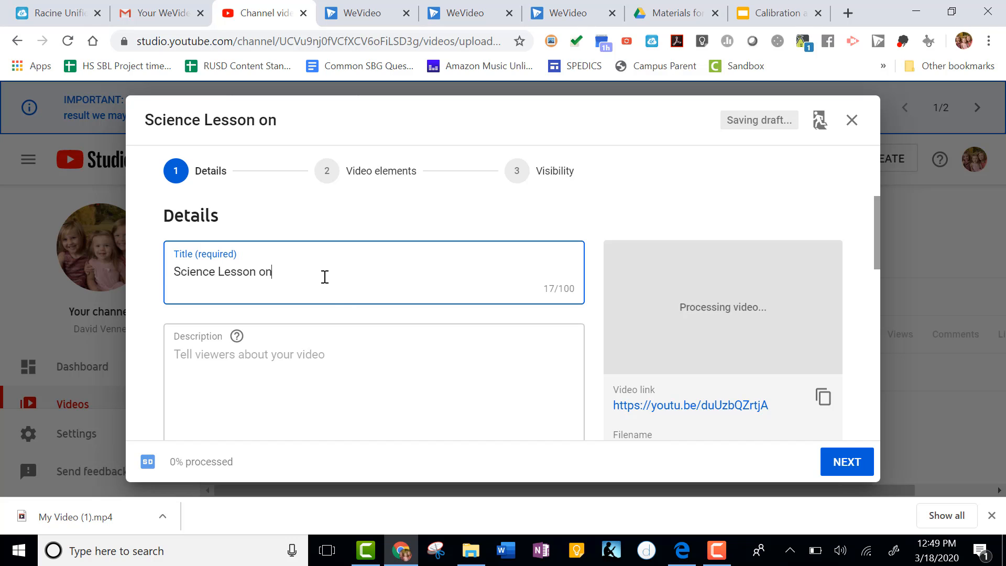
{"action": "type", "text": " Mitosis"}
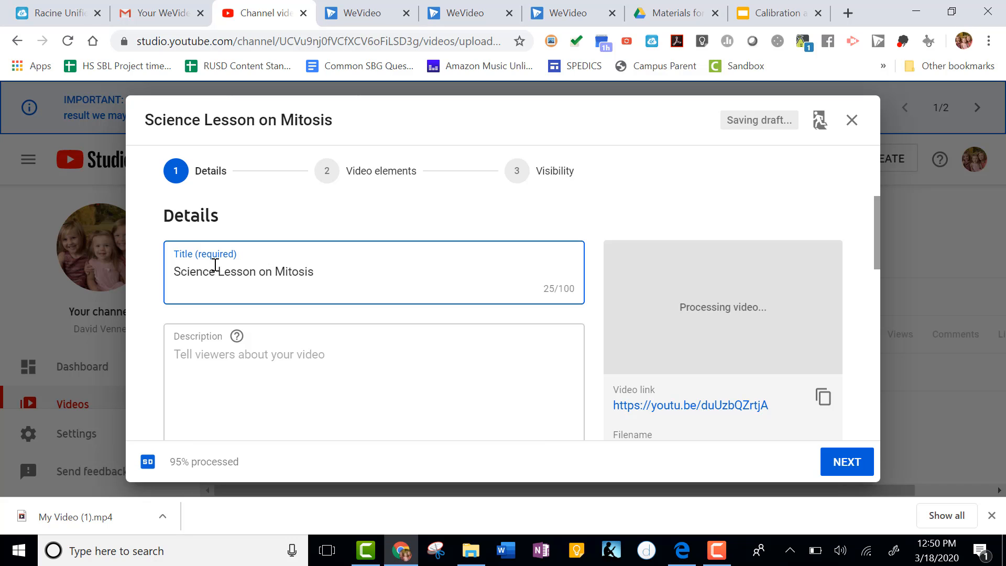
Set the video's audience to made for kids.
{"action": "scroll", "coordinate": [330, 283], "scroll_direction": "down", "scroll_amount": 3}
{"action": "scroll", "coordinate": [330, 283], "scroll_direction": "up", "scroll_amount": 1}
{"action": "left_click", "coordinate": [391, 277]}
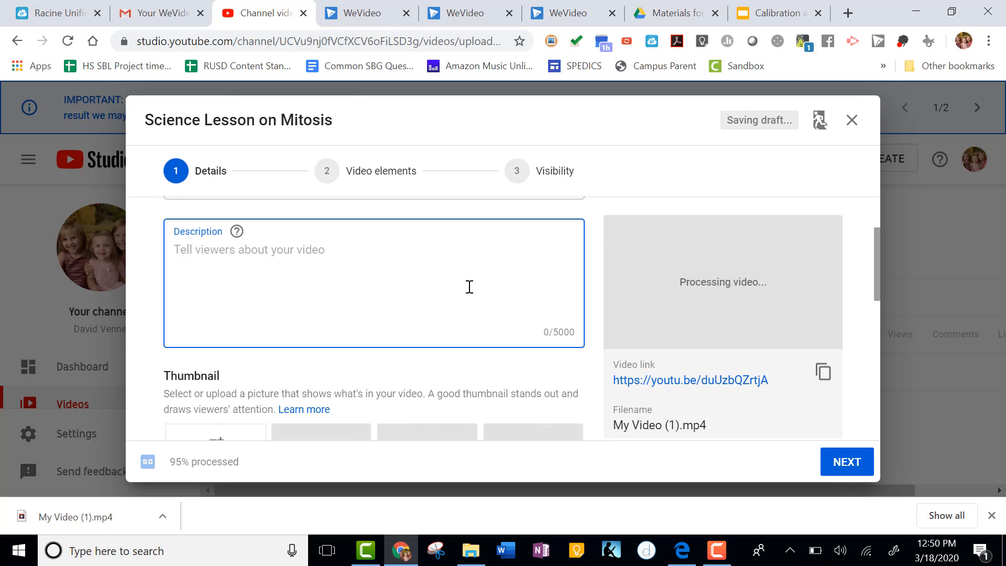
{"action": "scroll", "coordinate": [458, 285], "scroll_direction": "down", "scroll_amount": 3}
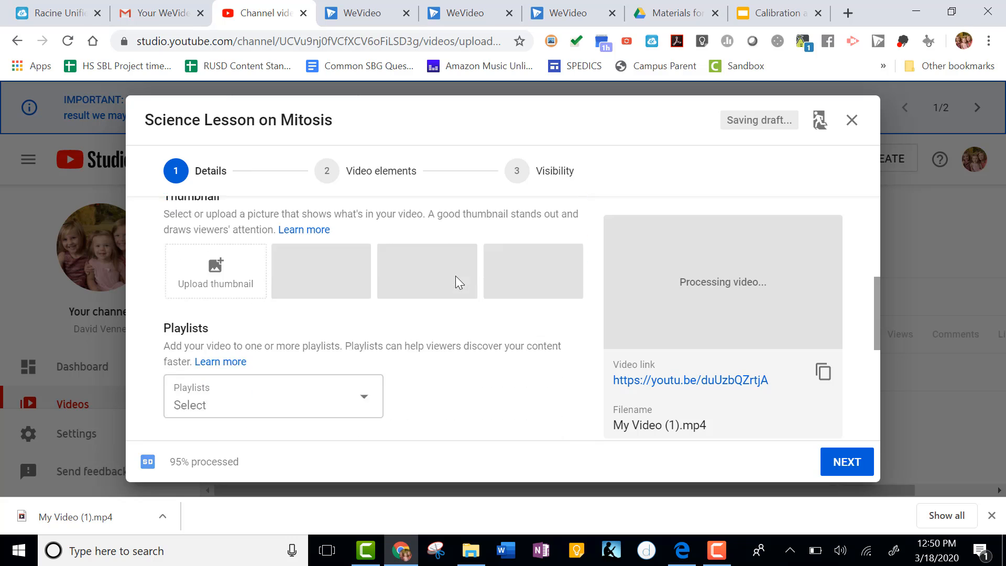
{"action": "scroll", "coordinate": [458, 285], "scroll_direction": "down", "scroll_amount": 6}
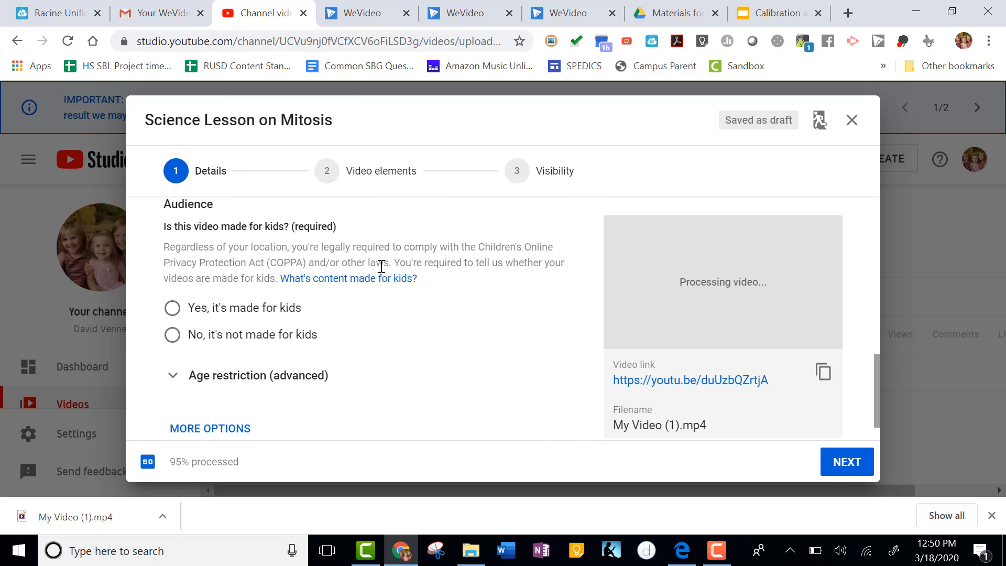
{"action": "scroll", "coordinate": [291, 303], "scroll_direction": "down", "scroll_amount": 1}
{"action": "scroll", "coordinate": [276, 307], "scroll_direction": "up", "scroll_amount": 2}
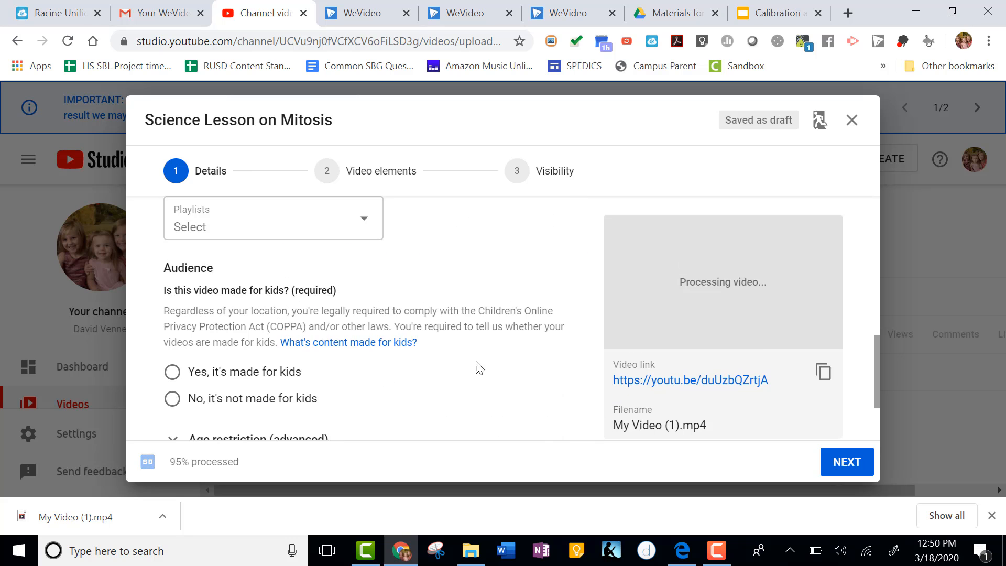
{"action": "scroll", "coordinate": [470, 360], "scroll_direction": "down", "scroll_amount": 2}
{"action": "scroll", "coordinate": [280, 294], "scroll_direction": "up", "scroll_amount": 2}
{"action": "left_click", "coordinate": [177, 373]}
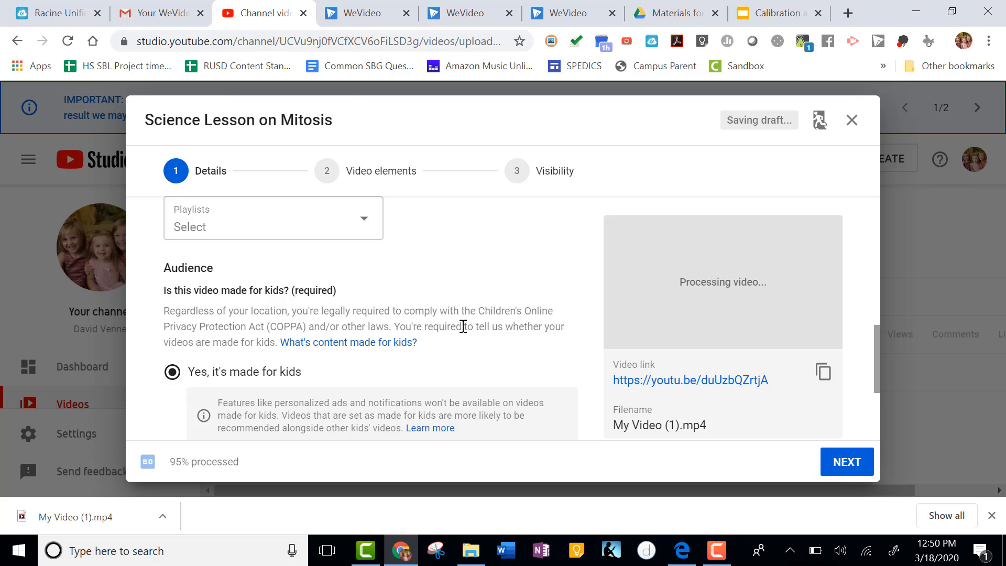
Continue through the video elements to visibility, set the video to Public, and publish it.
{"action": "scroll", "coordinate": [444, 320], "scroll_direction": "down", "scroll_amount": 2}
{"action": "scroll", "coordinate": [444, 320], "scroll_direction": "down", "scroll_amount": 1}
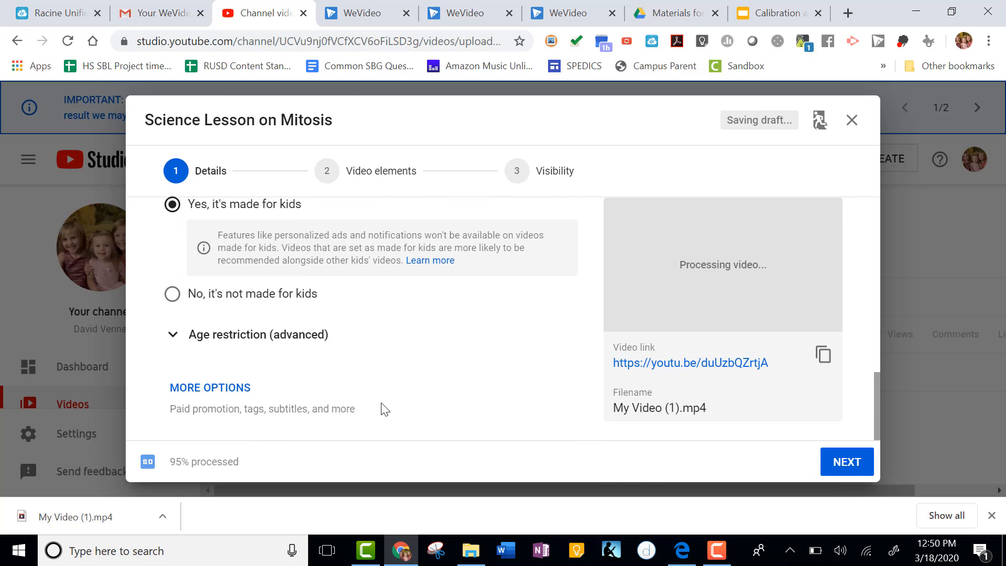
{"action": "left_click", "coordinate": [848, 469]}
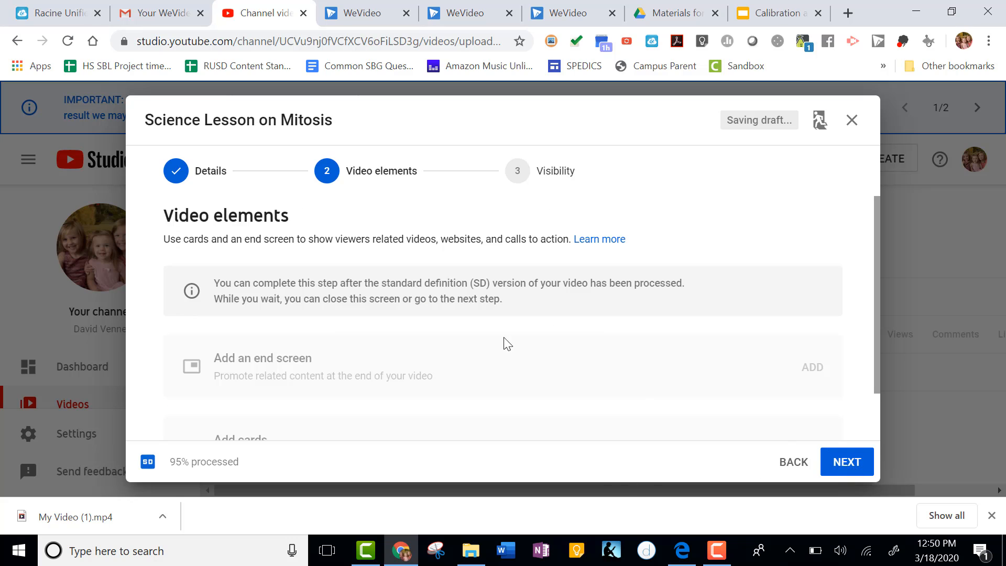
{"action": "scroll", "coordinate": [575, 344], "scroll_direction": "down", "scroll_amount": 1}
{"action": "scroll", "coordinate": [574, 345], "scroll_direction": "up", "scroll_amount": 1}
{"action": "left_click", "coordinate": [851, 462]}
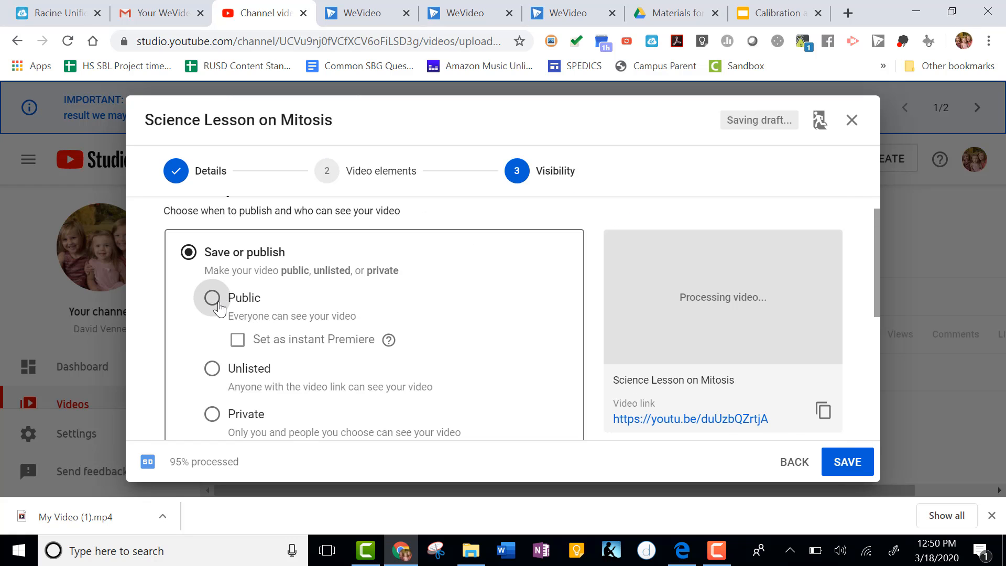
{"action": "left_click", "coordinate": [211, 298]}
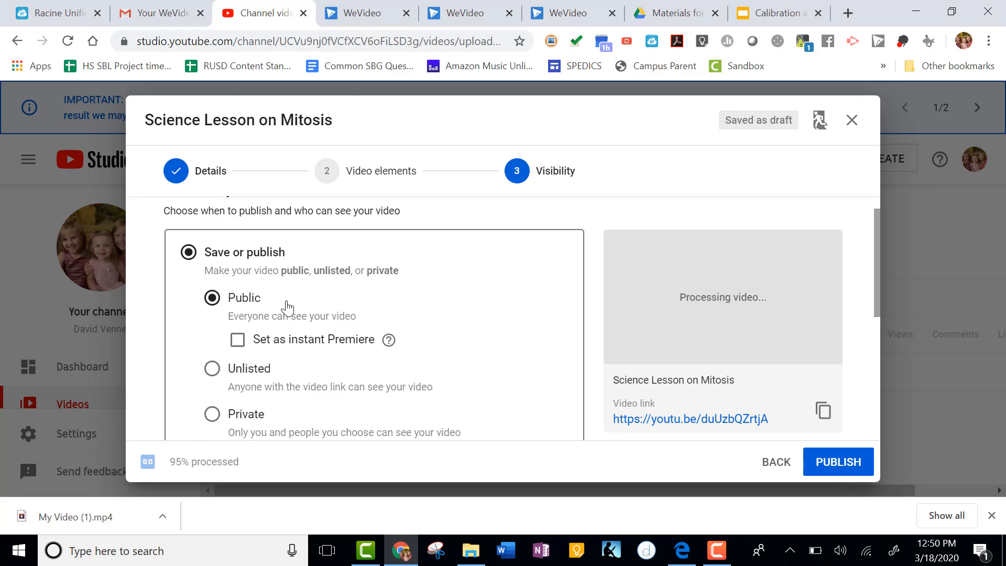
{"action": "left_click", "coordinate": [856, 468]}
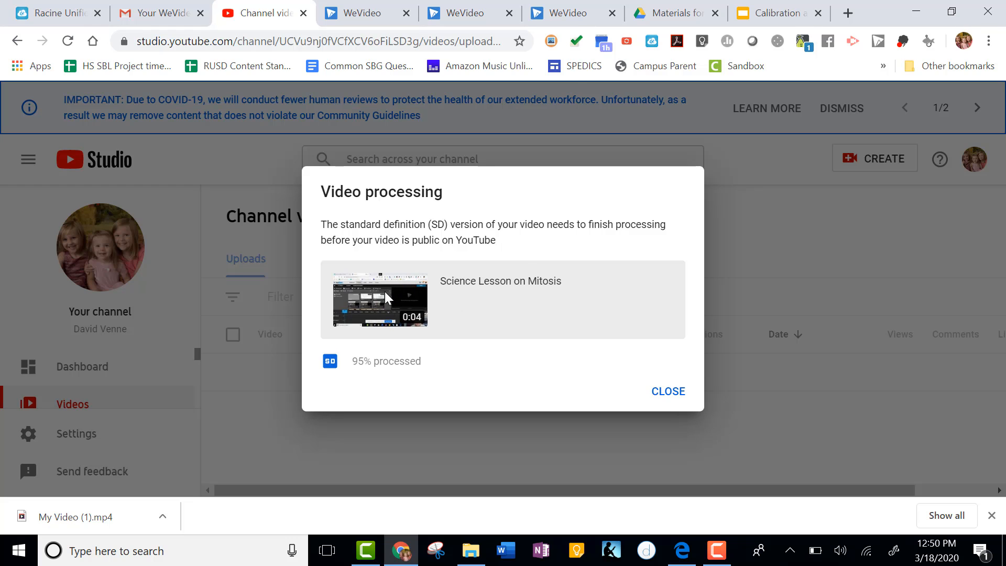
{"action": "left_click", "coordinate": [668, 391]}
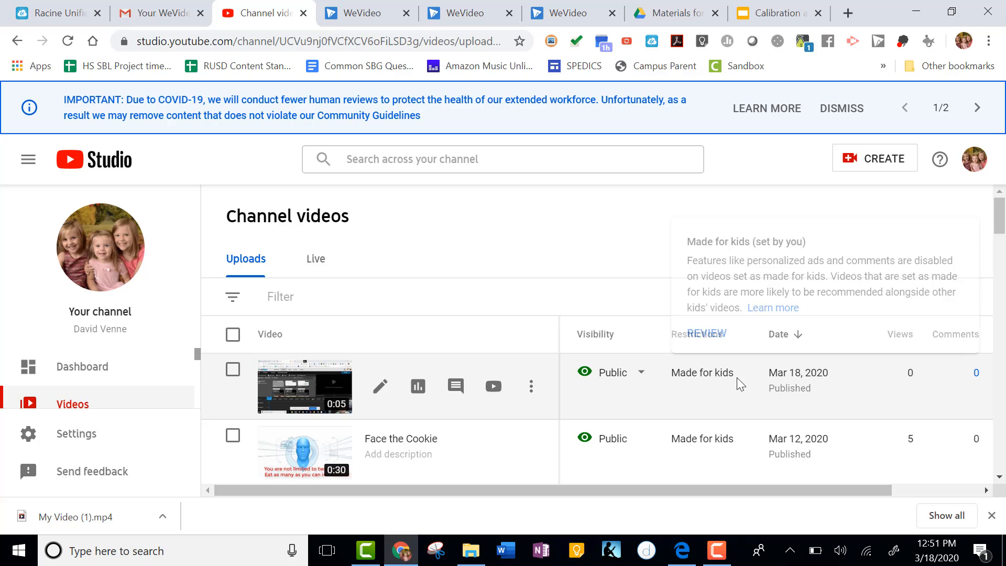
Open the published video on YouTube and copy its page link.
{"action": "left_click", "coordinate": [308, 389]}
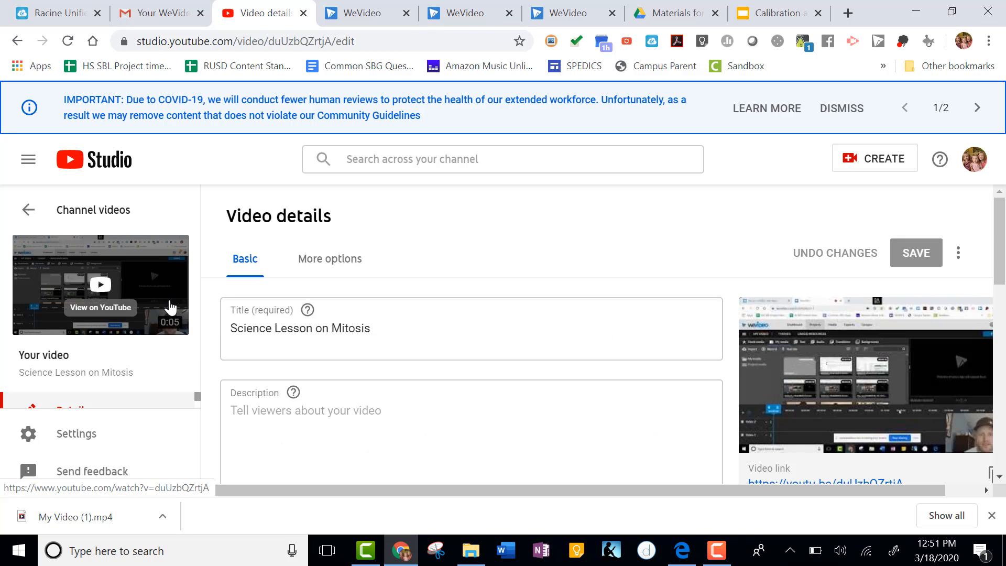
{"action": "left_click", "coordinate": [102, 291]}
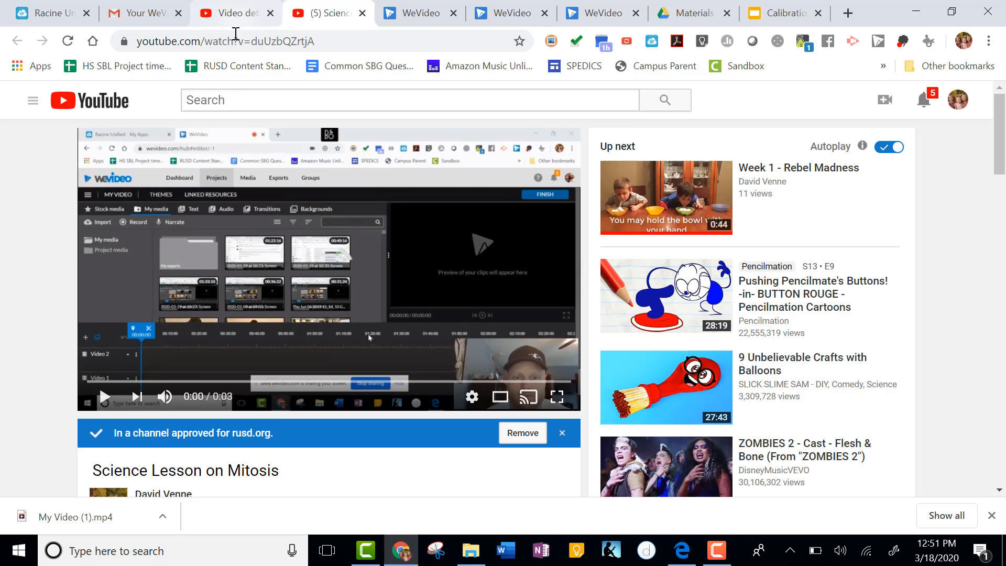
{"action": "left_click", "coordinate": [236, 34]}
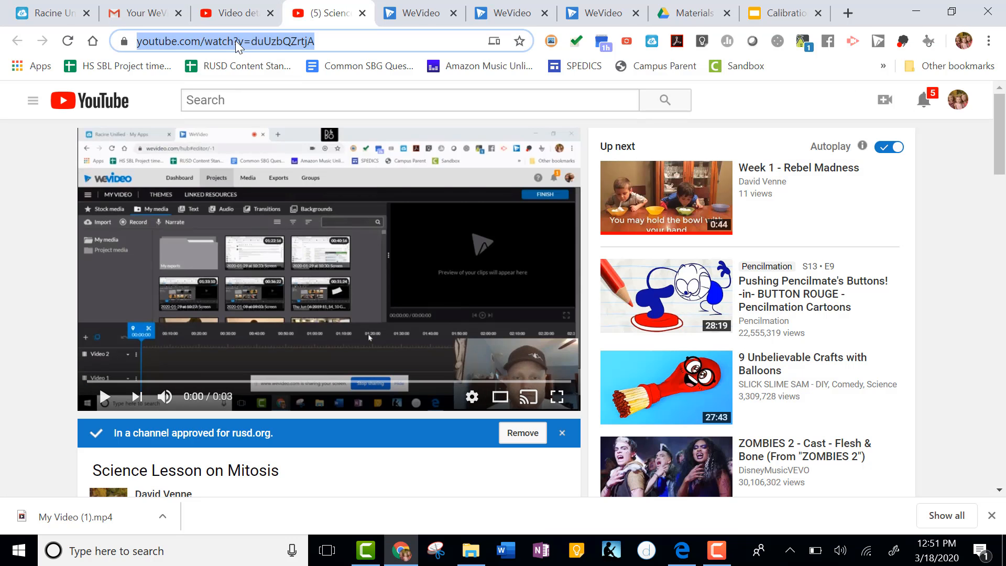
{"action": "right_click", "coordinate": [245, 44]}
{"action": "left_click", "coordinate": [279, 128]}
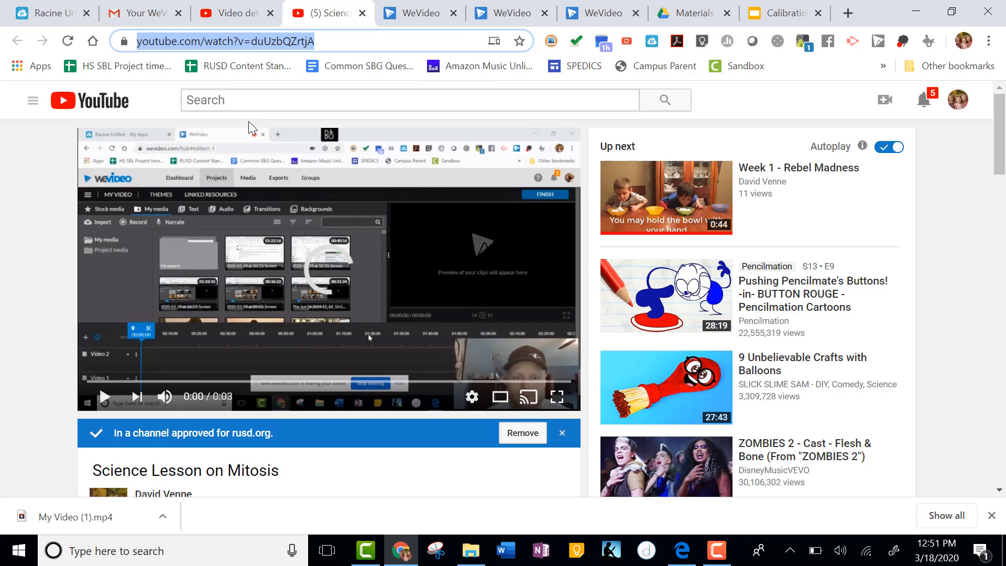
Open Google Classroom from the apps launcher and enter the Block 1A class.
{"action": "left_click", "coordinate": [684, 10]}
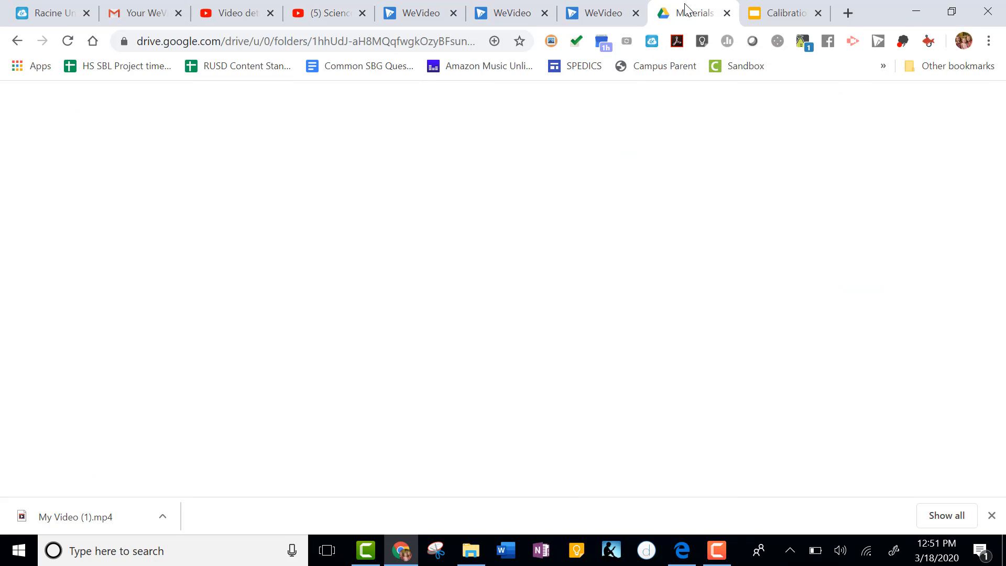
{"action": "left_click", "coordinate": [862, 105]}
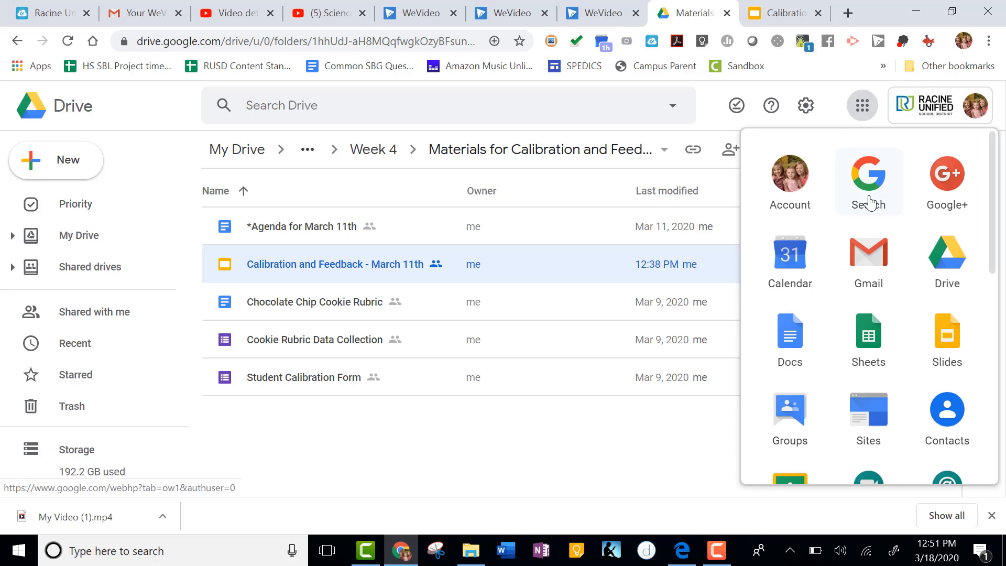
{"action": "scroll", "coordinate": [804, 293], "scroll_direction": "down", "scroll_amount": 1}
{"action": "left_click", "coordinate": [791, 386]}
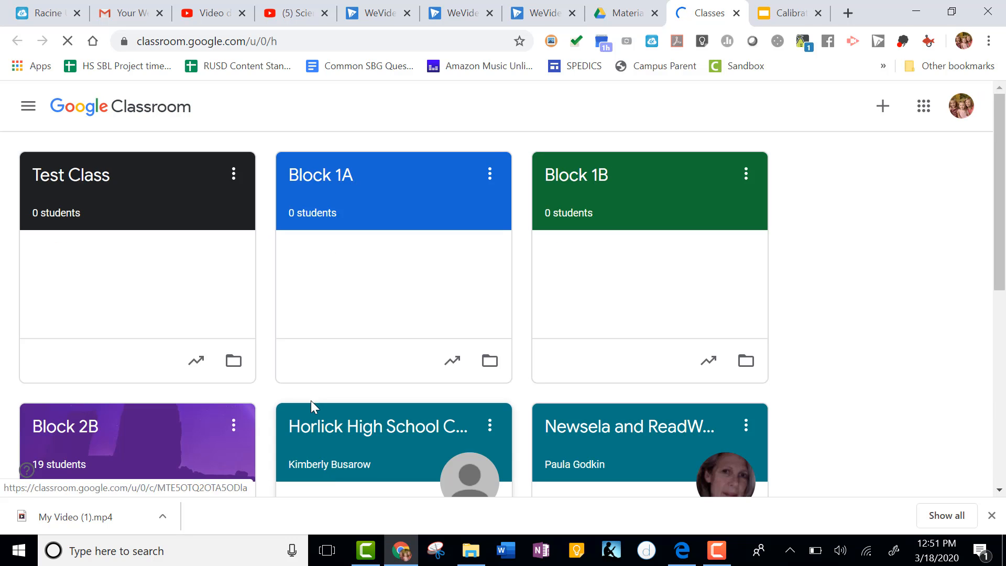
{"action": "scroll", "coordinate": [425, 320], "scroll_direction": "down", "scroll_amount": 2}
{"action": "scroll", "coordinate": [417, 314], "scroll_direction": "up", "scroll_amount": 2}
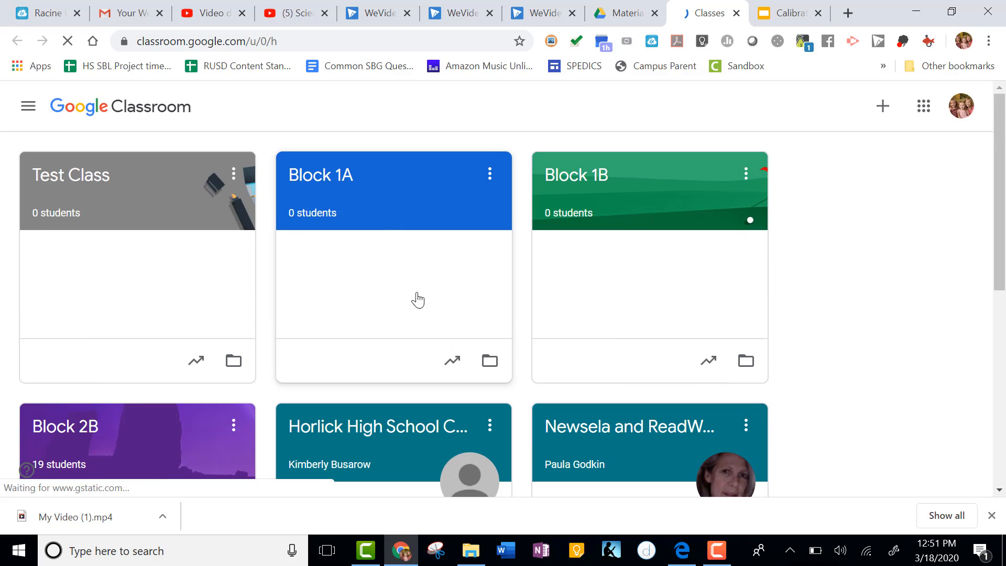
{"action": "left_click", "coordinate": [326, 174]}
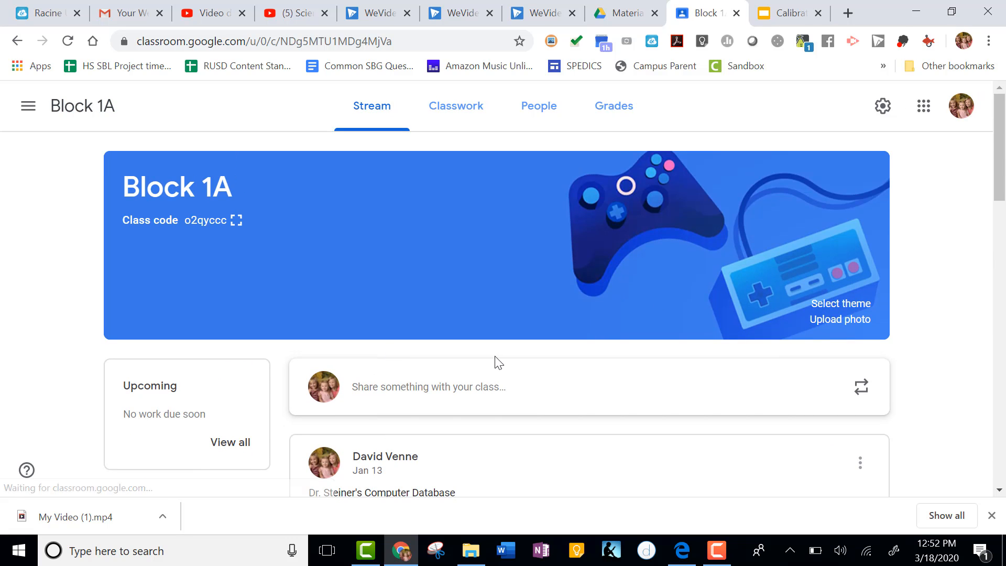
Post an announcement to the Block 1A class containing the pasted YouTube video link.
{"action": "scroll", "coordinate": [496, 360], "scroll_direction": "down", "scroll_amount": 2}
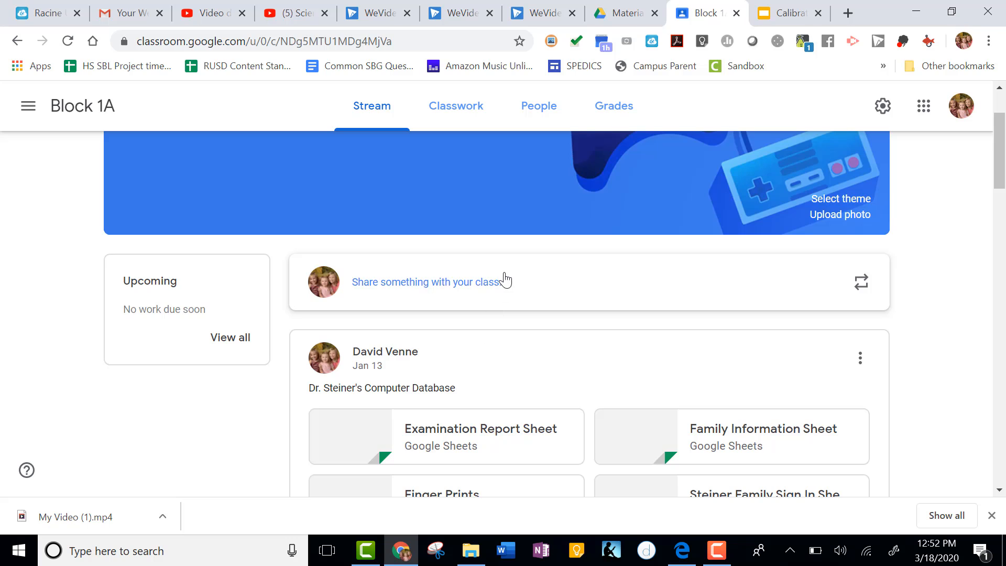
{"action": "left_click", "coordinate": [464, 288]}
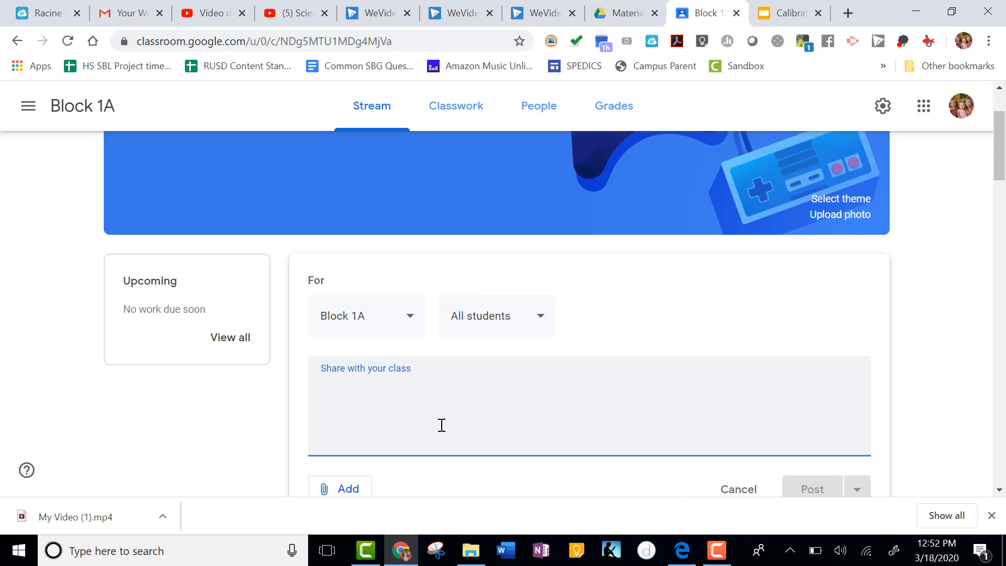
{"action": "key", "text": "ctrl+v"}
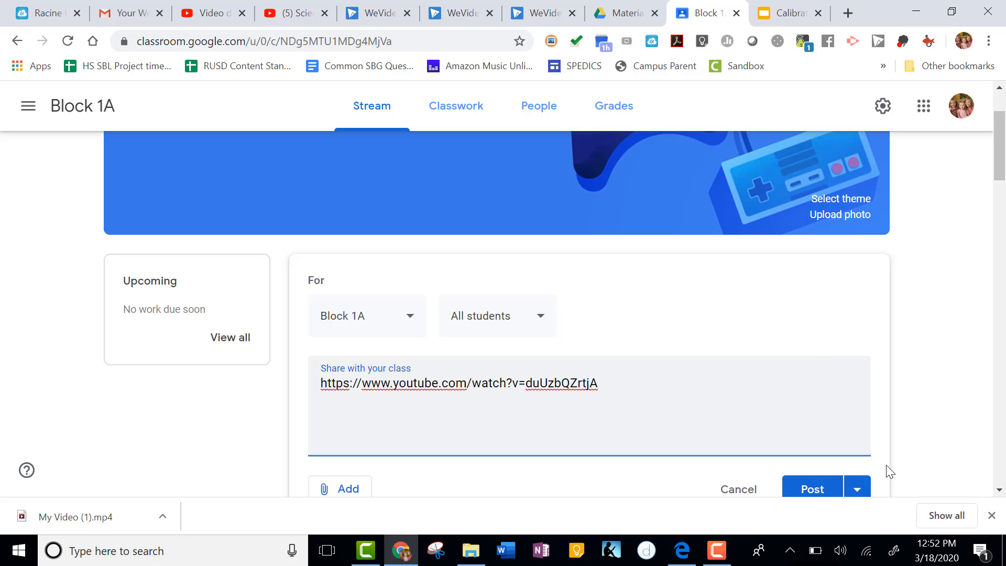
{"action": "scroll", "coordinate": [888, 472], "scroll_direction": "down", "scroll_amount": 2}
{"action": "left_click", "coordinate": [819, 404]}
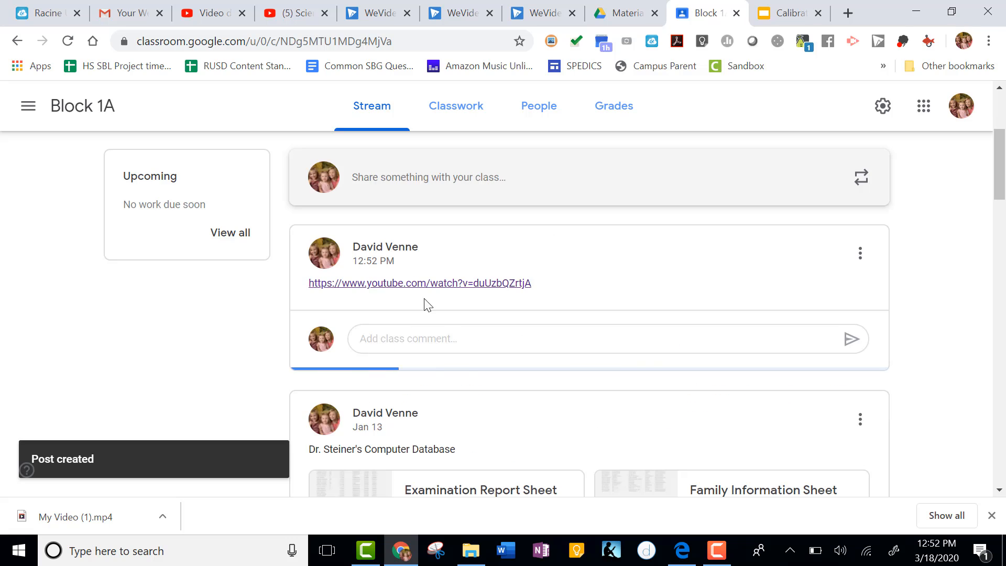
Edit the announcement to add the message "Hey Guys- This is a video on mitosis. Please watch it within the next week." above the link, and save.
{"action": "left_click", "coordinate": [860, 255]}
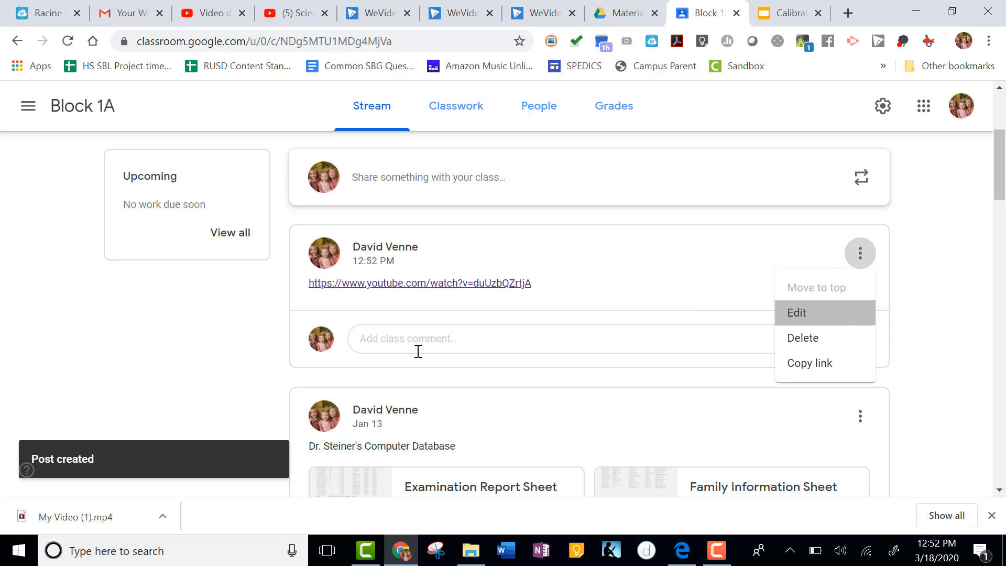
{"action": "left_click", "coordinate": [815, 314]}
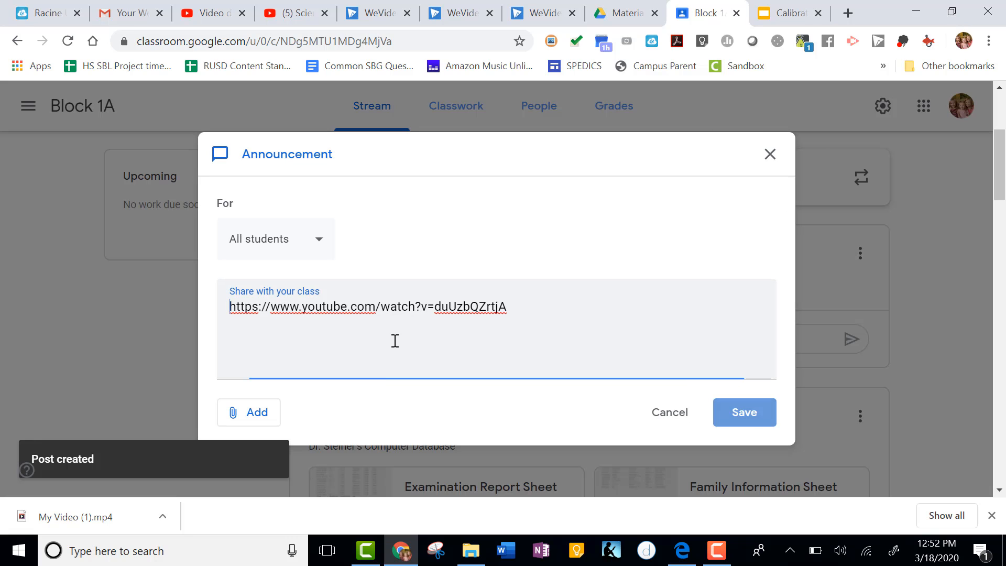
{"action": "key", "text": "Return"}
{"action": "key", "text": "Return"}
{"action": "left_click", "coordinate": [228, 312]}
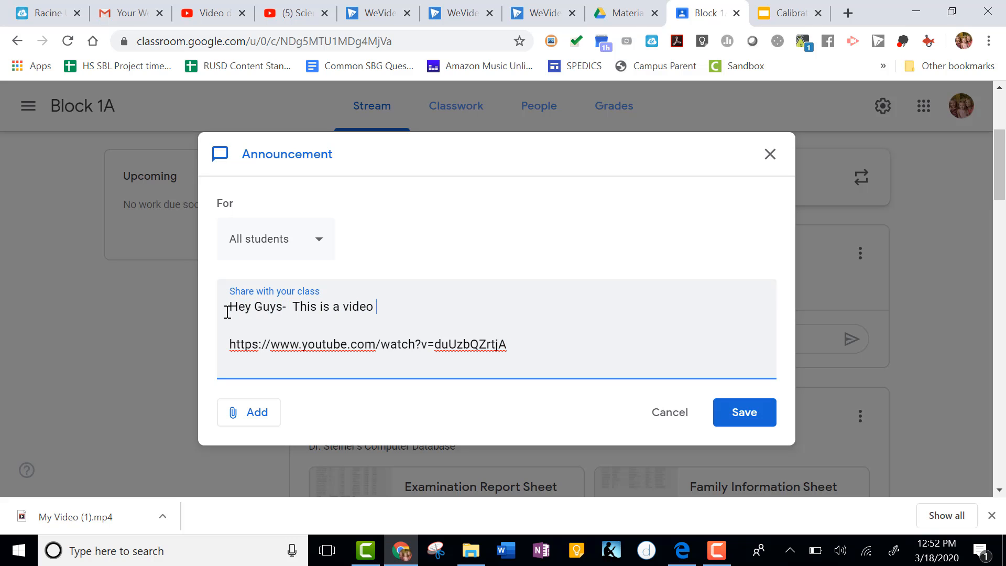
{"action": "type", "text": "Hey Guys-  This is a video on mitosis.  Pklea"}
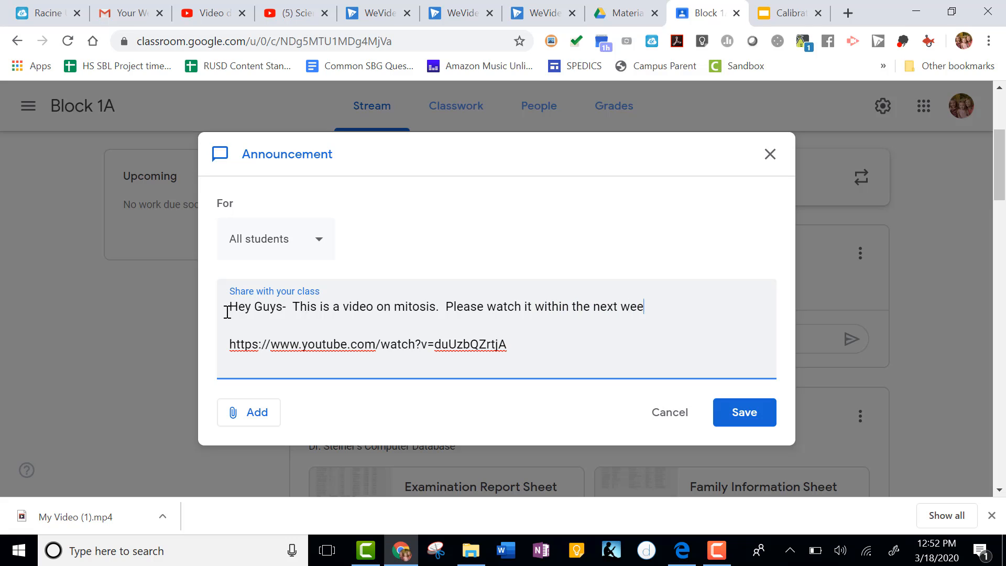
{"action": "left_click", "coordinate": [741, 418]}
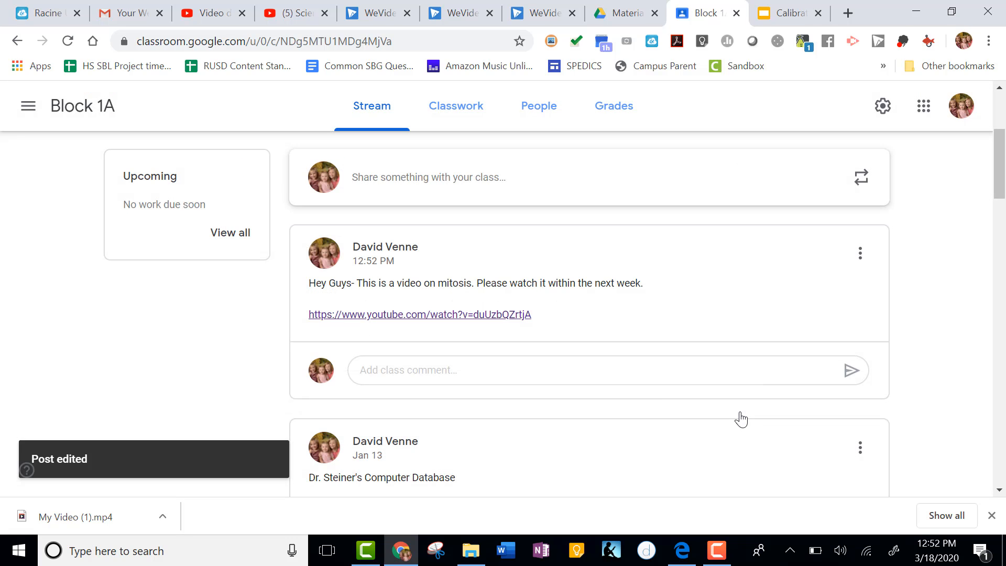